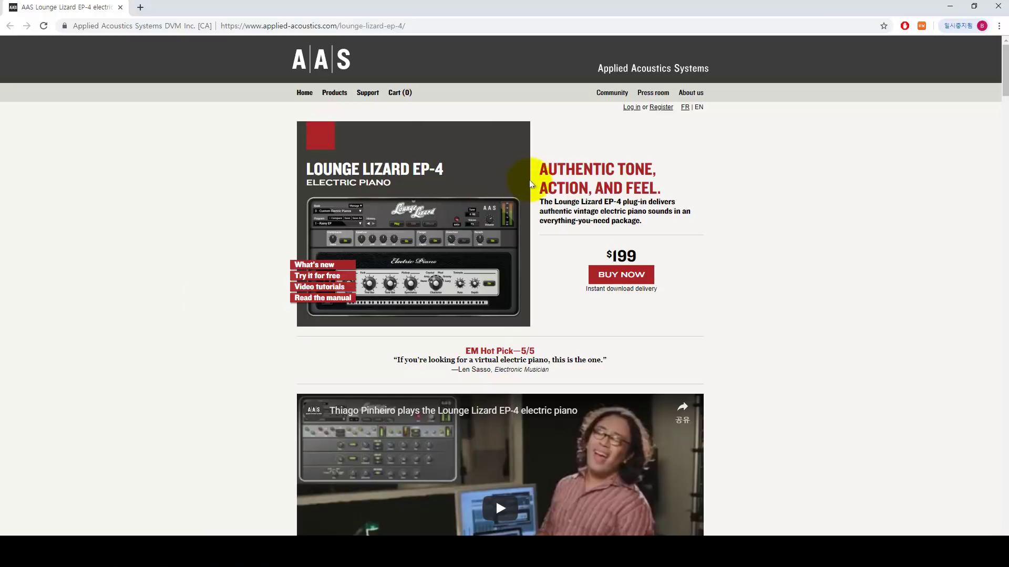
Step: Examine the Lounge Lizard EP-4 product page, including its description, pricing and the details further down
left_click_drag(541, 173, 668, 230)
left_click(675, 233)
scroll(672, 234, "down", 2)
scroll(627, 182, "down", 15)
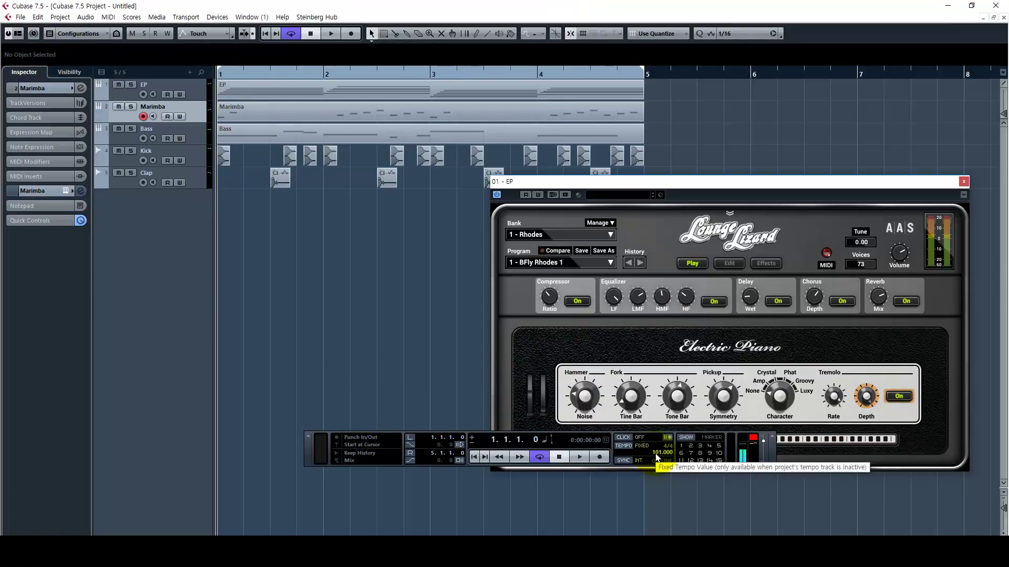
Step: Switch to the Cubase project, move the Lounge Lizard window clear of the track events and play the arrangement
left_click(173, 535)
left_click(228, 447)
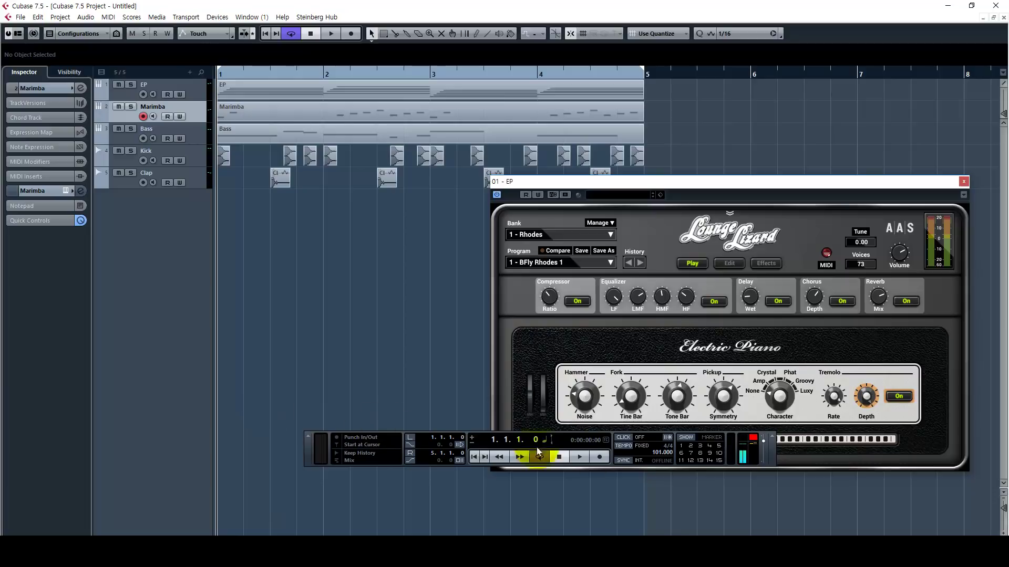
right_click(399, 361)
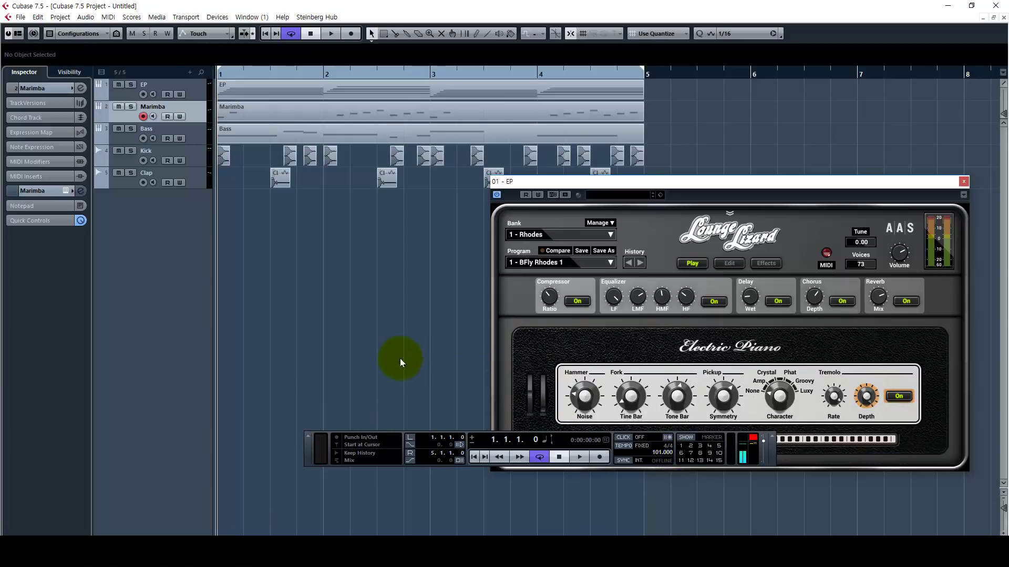
left_click_drag(503, 196, 494, 226)
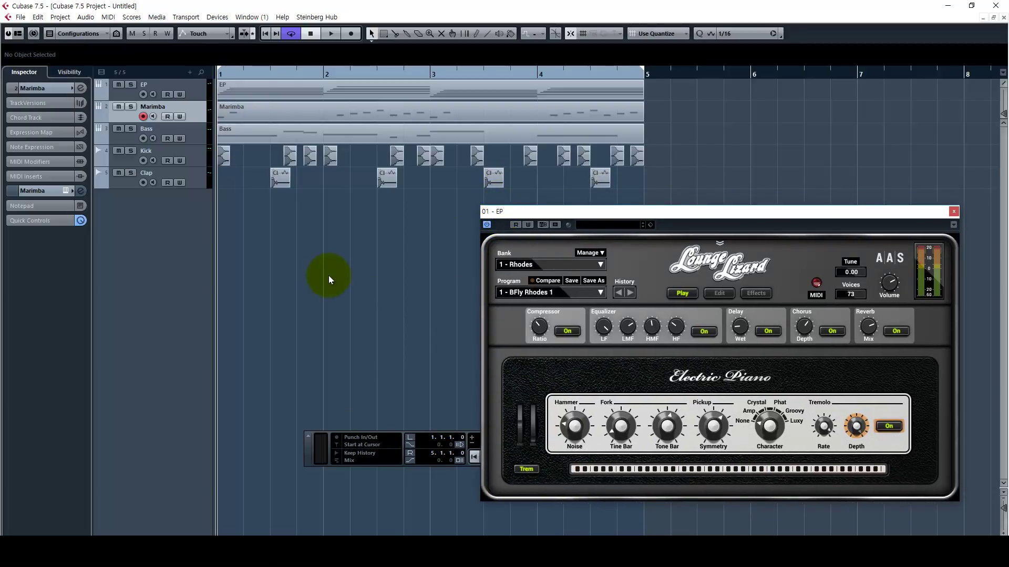
key("space")
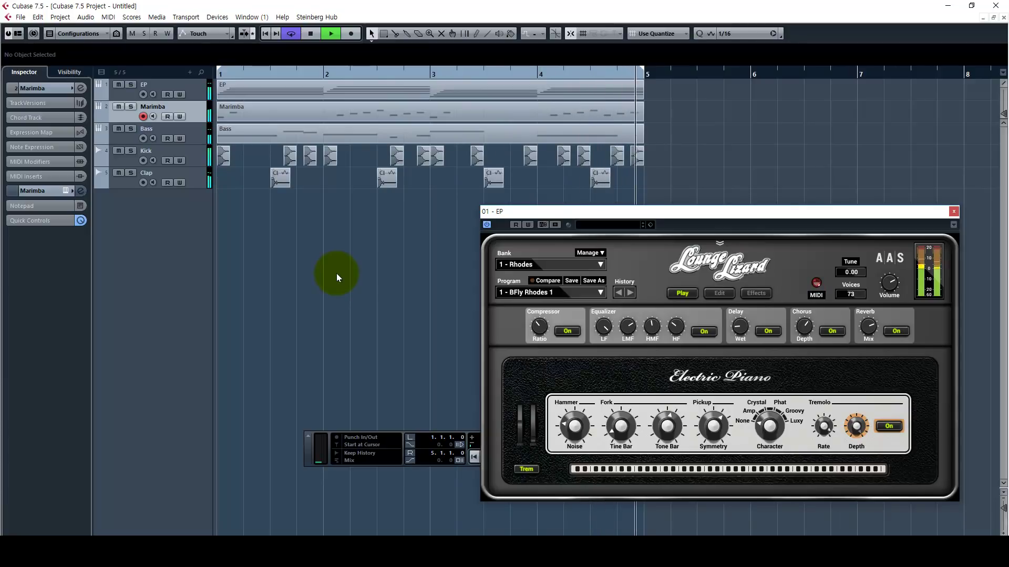
Step: Mute the Marimba track and solo the EP track during playback, and stop the transport
left_click(119, 107)
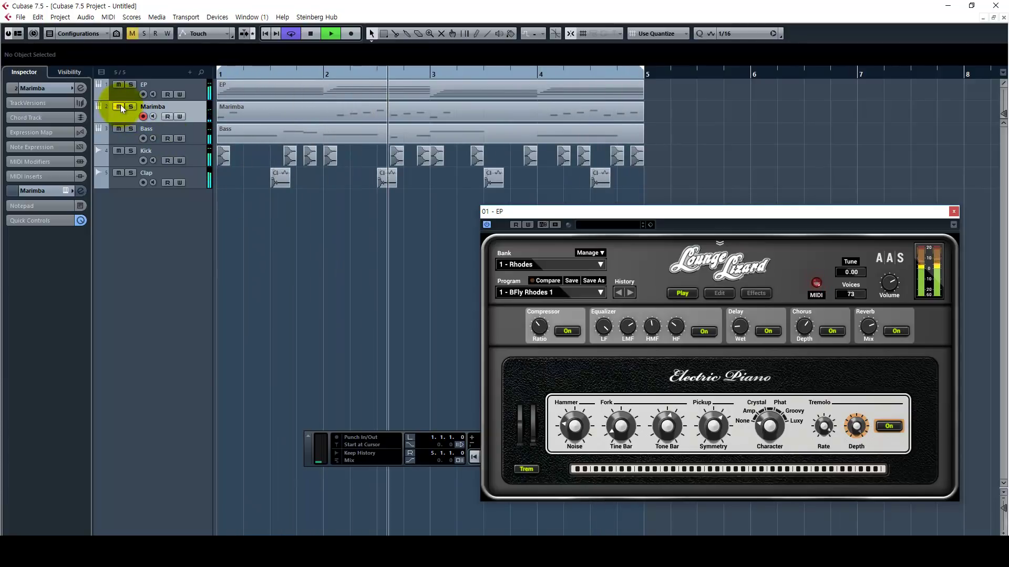
left_click(131, 86)
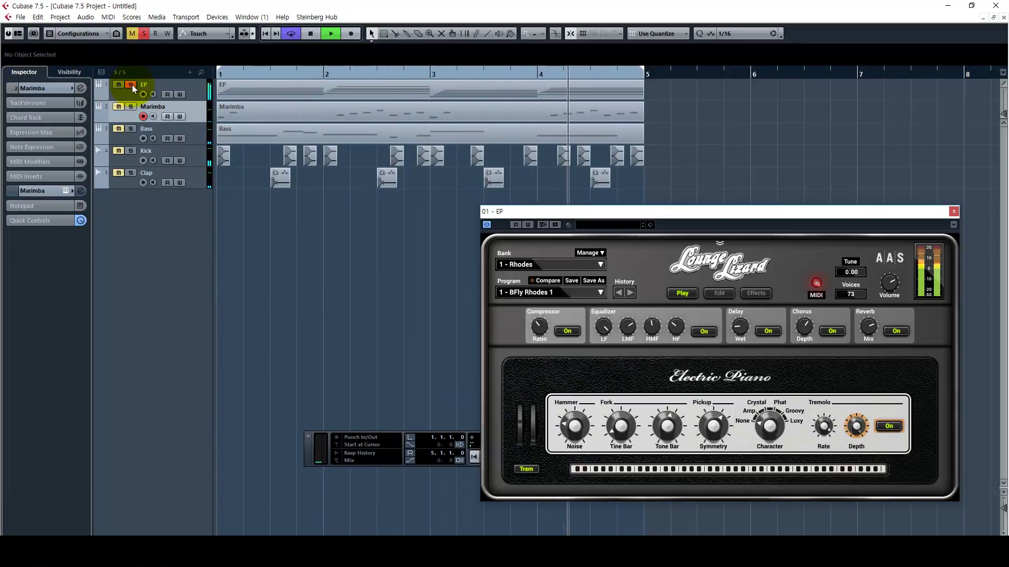
key("space")
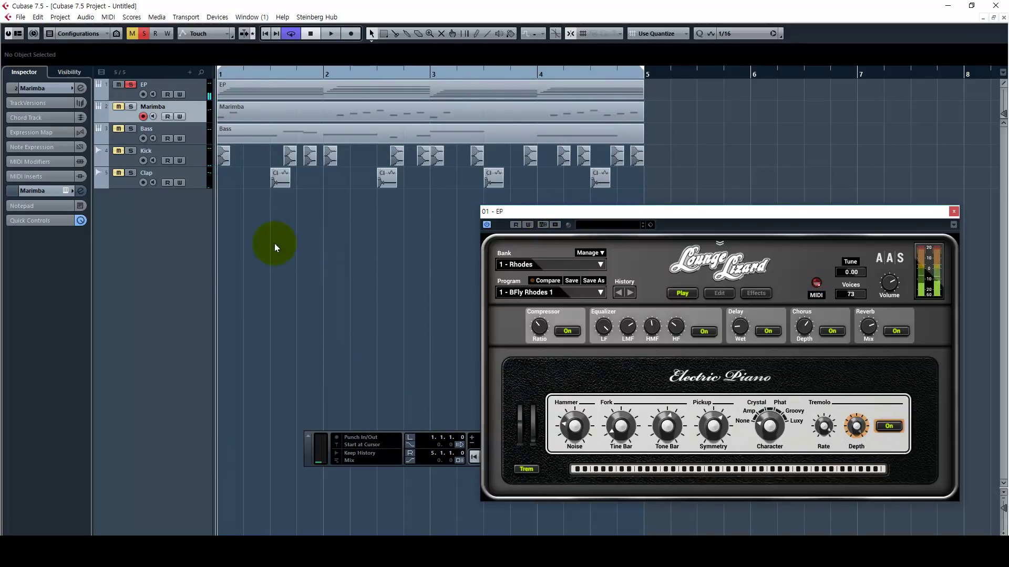
Step: Open the EP part in the Key Editor so all four bars of chords fit, and shift the Lounge Lizard window aside
double_click(220, 95)
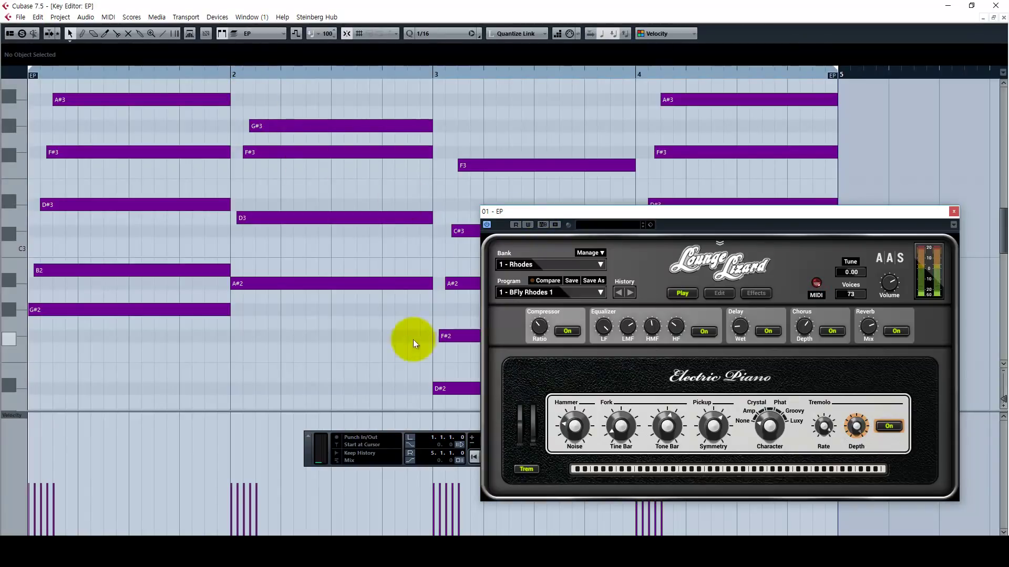
left_click_drag(525, 211, 549, 211)
key("g")
key("g")
key("g")
key("g")
Step: Switch to the Notepad chord memo, highlight its chords from G♯m9 to G♯9 beside the notes, and return to Cubase
key("alt+Tab")
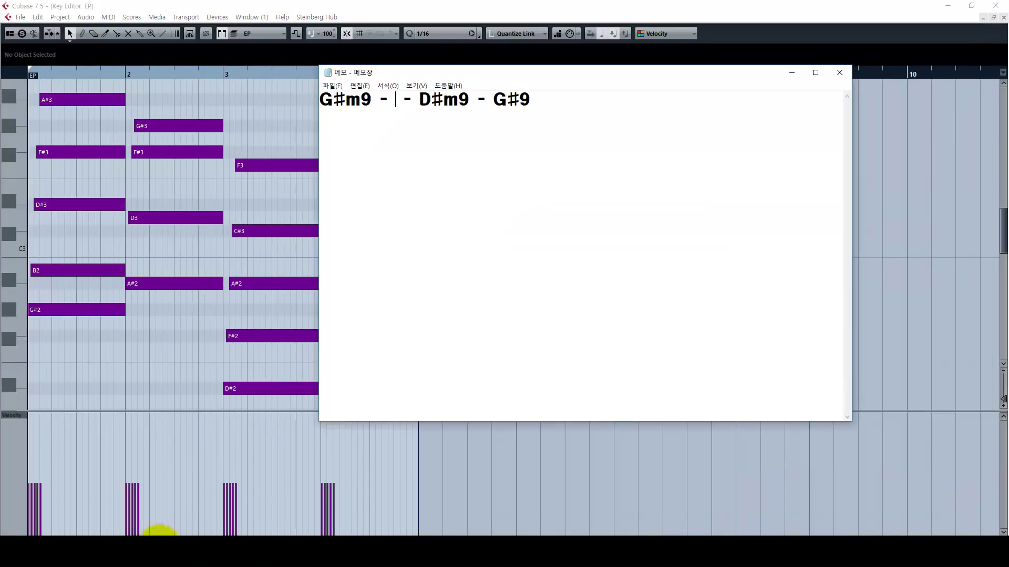
left_click_drag(371, 100, 320, 100)
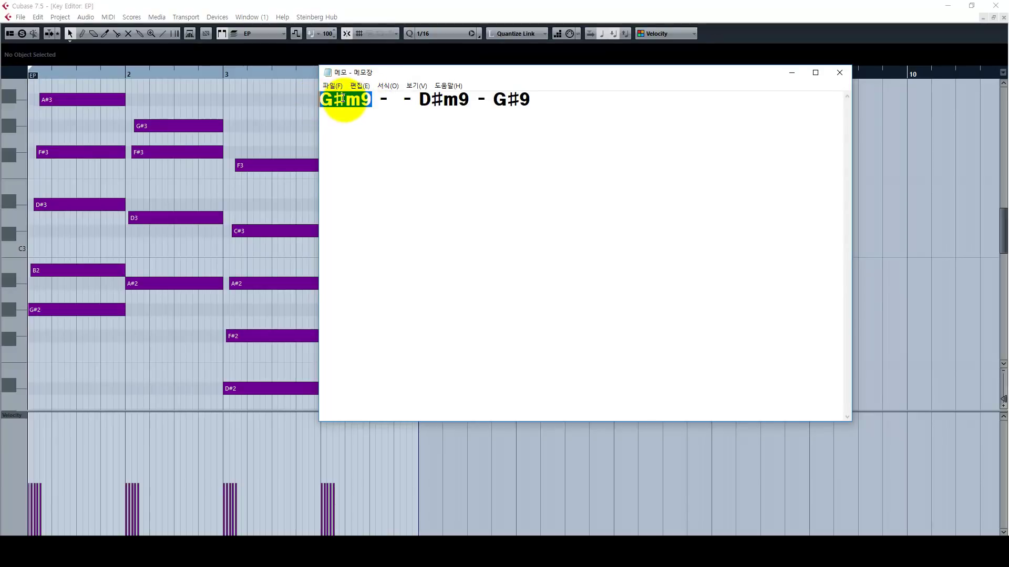
left_click_drag(418, 100, 668, 105)
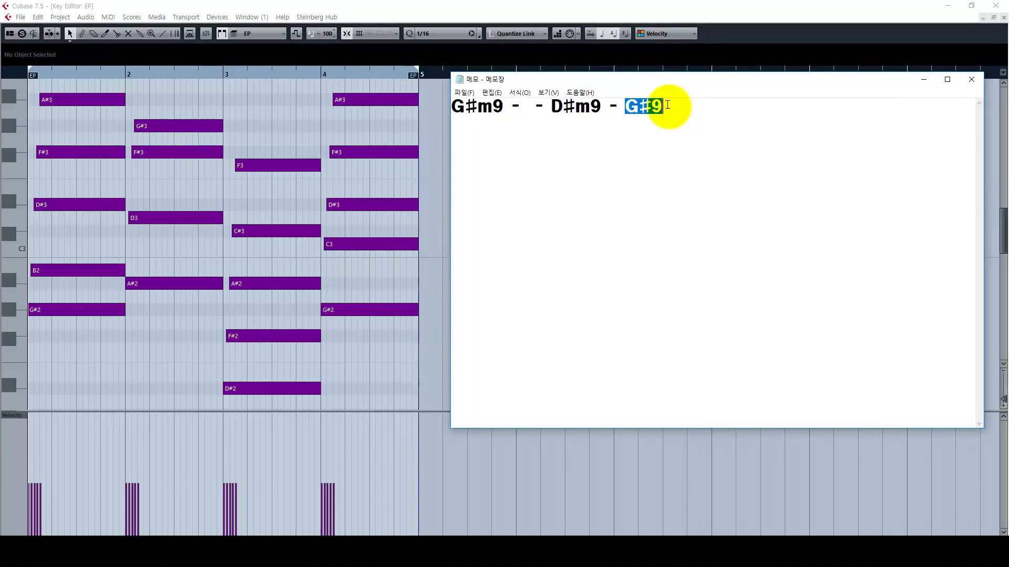
left_click(227, 309)
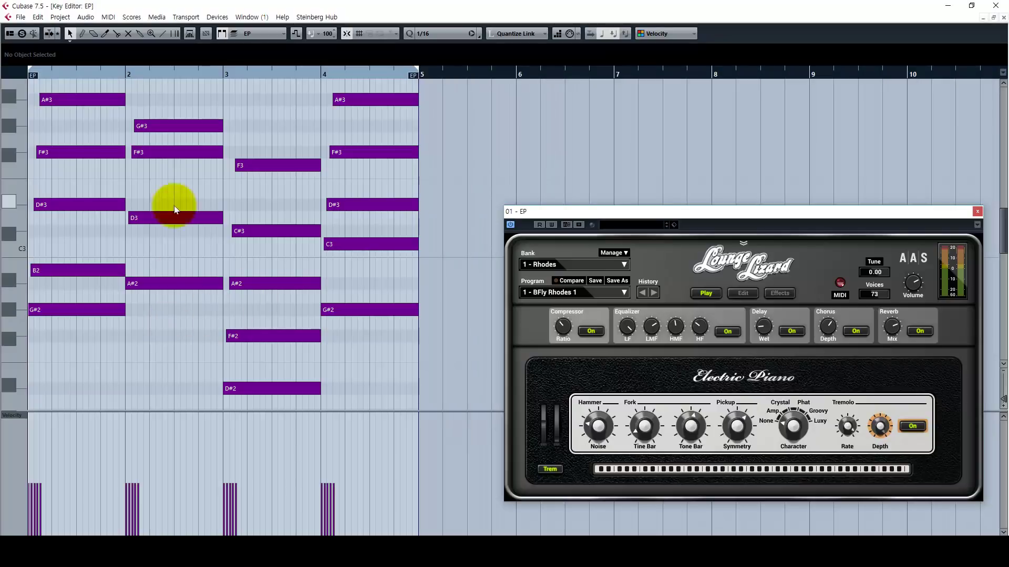
Step: Select the bar 2 chord notes and shrink the velocity lane to enlarge the note area
left_click_drag(169, 334, 170, 119)
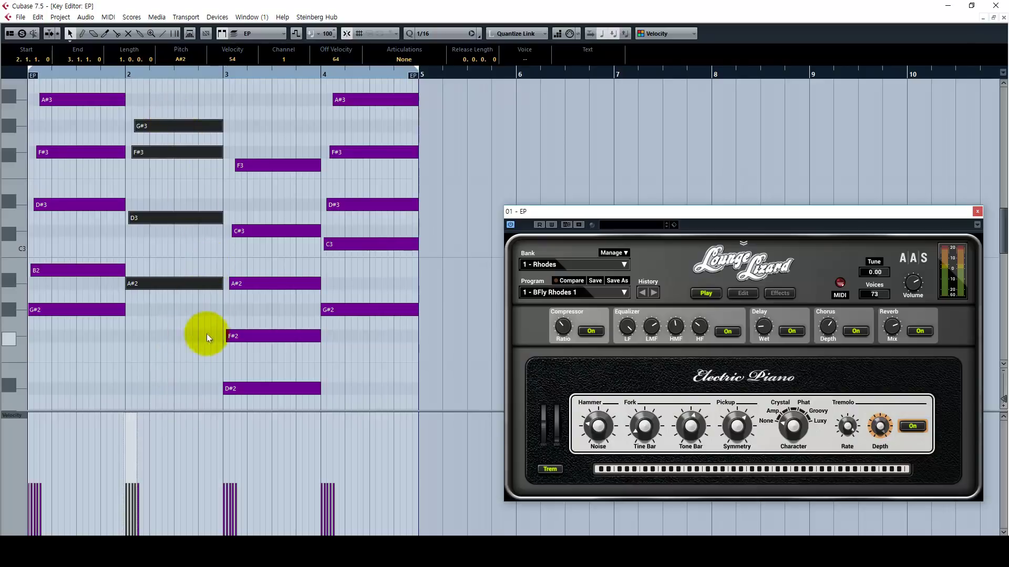
key("h")
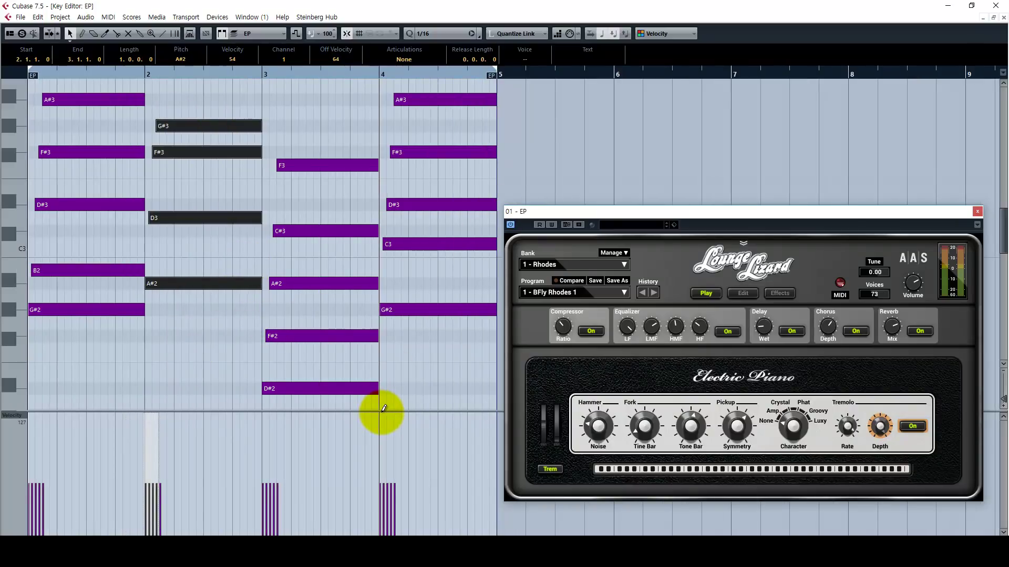
left_click_drag(383, 409, 383, 500)
key("h")
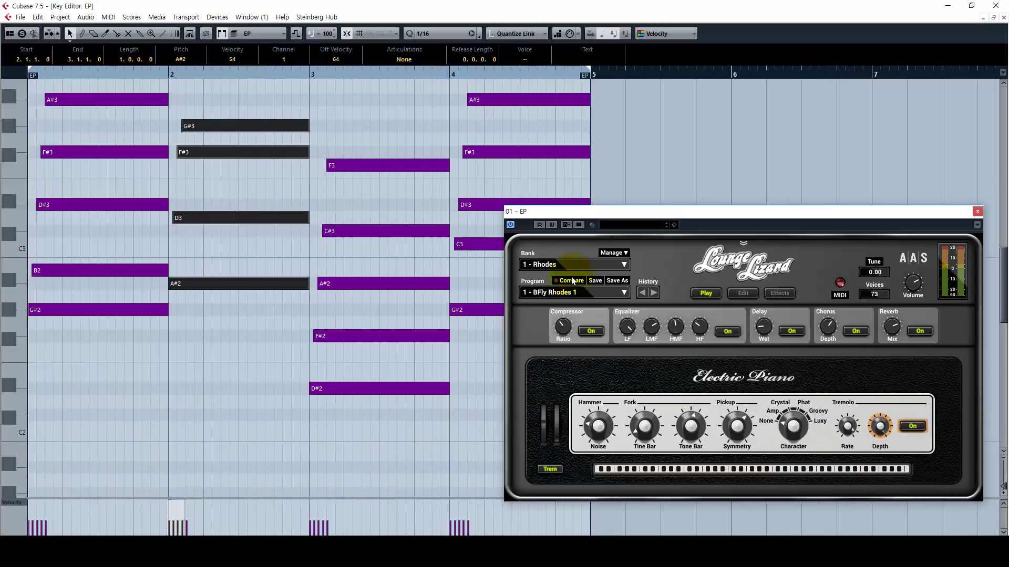
Step: Move the Lounge Lizard window below the notes, clear the note selection and play the EP chords
left_click_drag(550, 204, 560, 368)
left_click(495, 334)
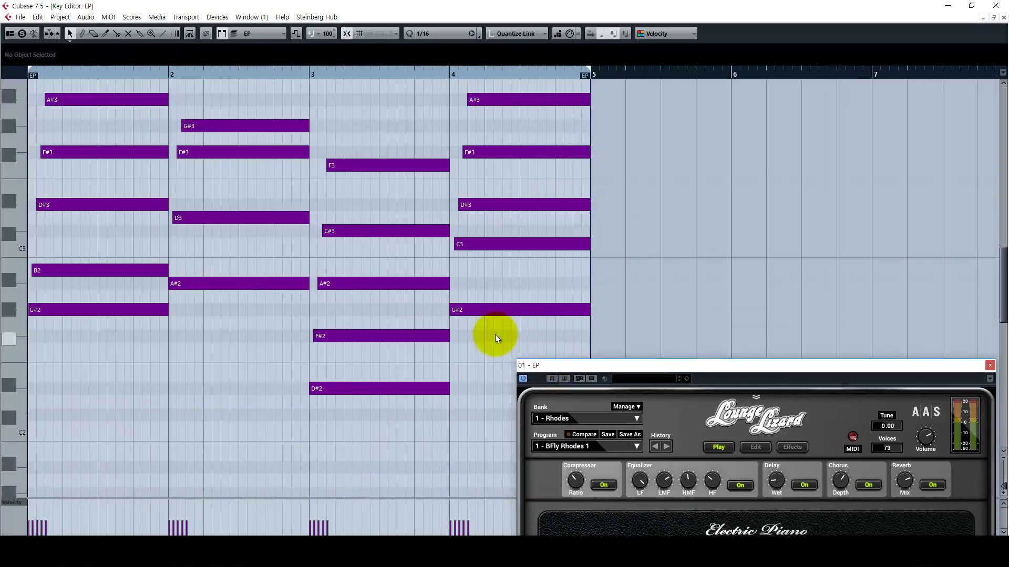
key("space")
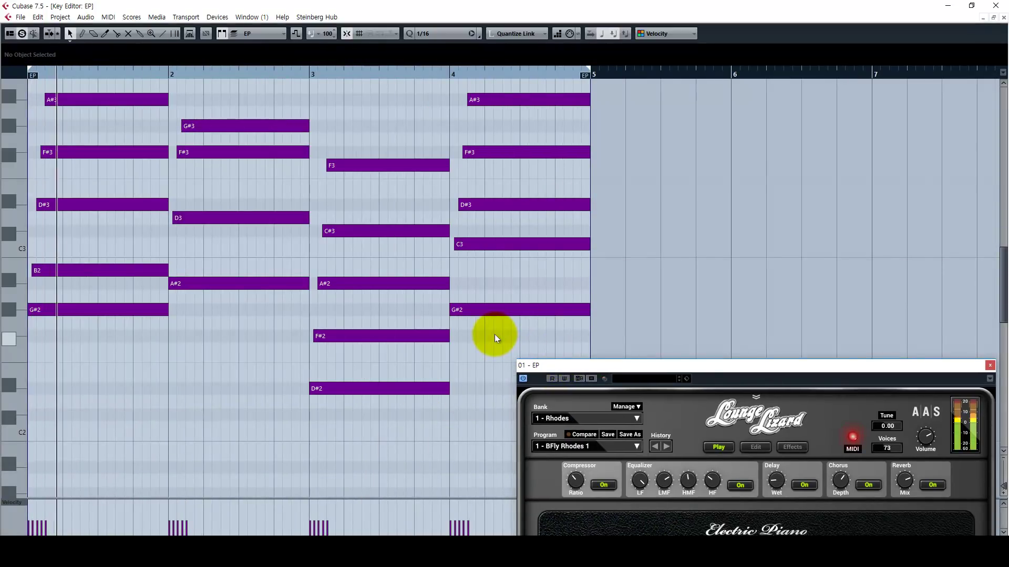
left_click_drag(543, 368, 508, 343)
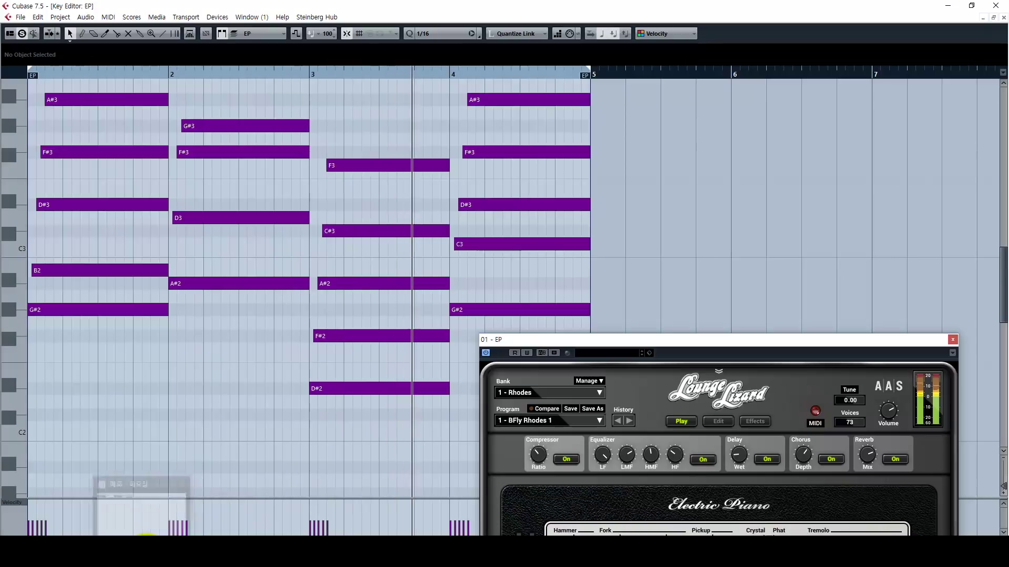
Step: Bring up the Notepad chord memo again, reposition it and return to the Key Editor
key("alt+Tab")
left_click_drag(563, 79, 707, 184)
left_click(509, 5)
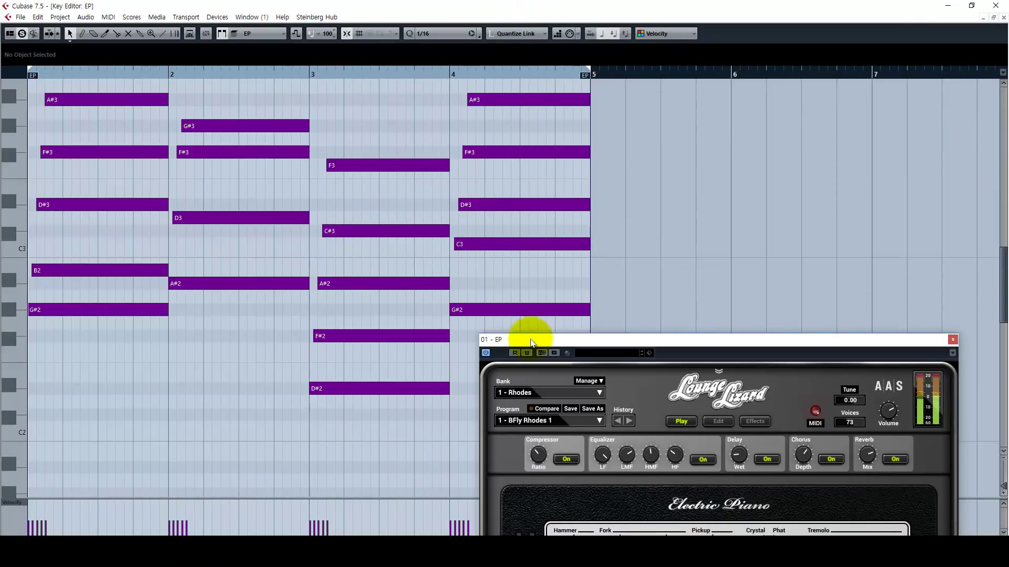
Step: Set the Key Editor quantize value to 1/32 for working on the note starts in bar 1
key("h")
key("h")
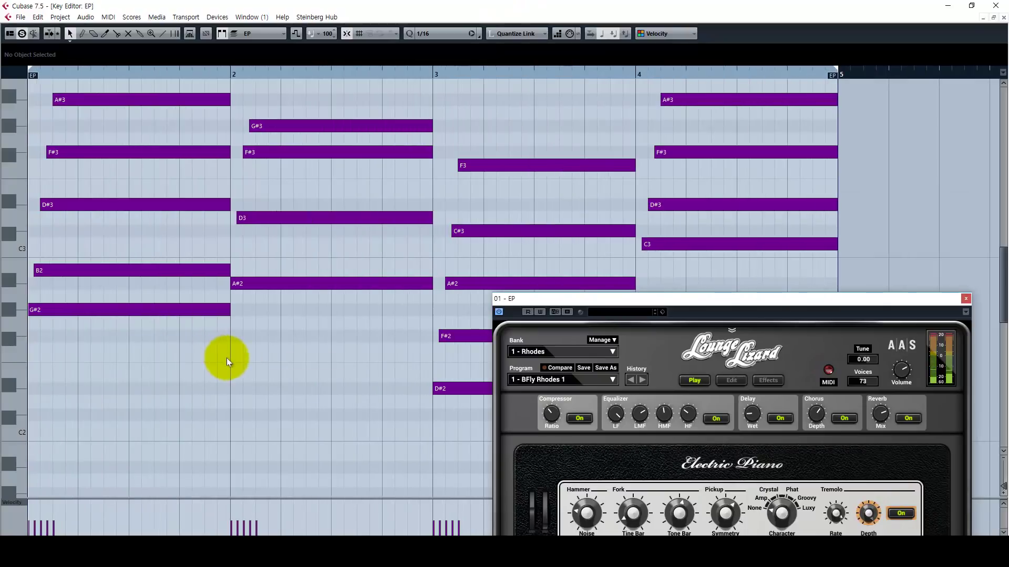
key("h")
key("h")
key("h")
key("h")
key("h")
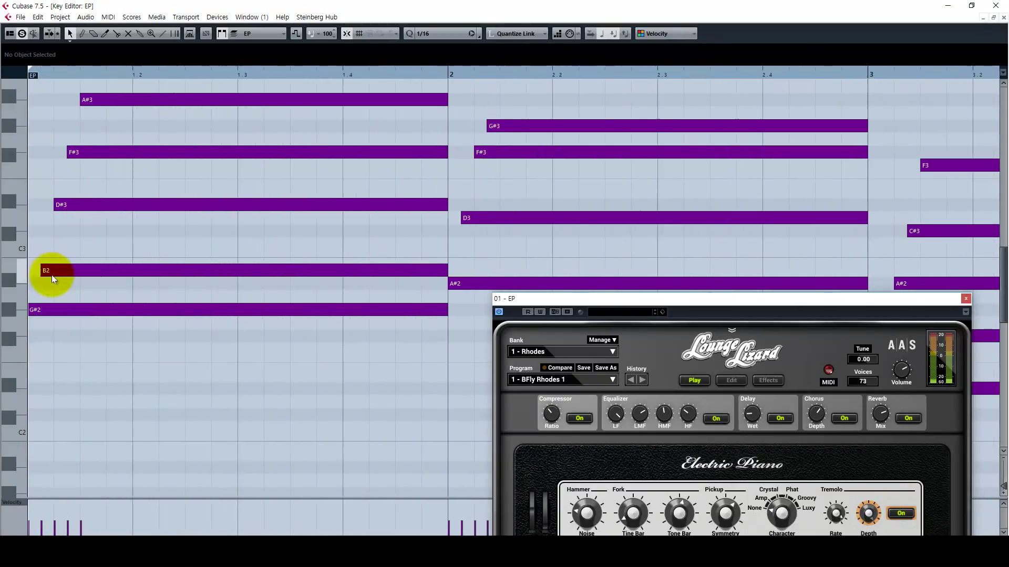
left_click(414, 37)
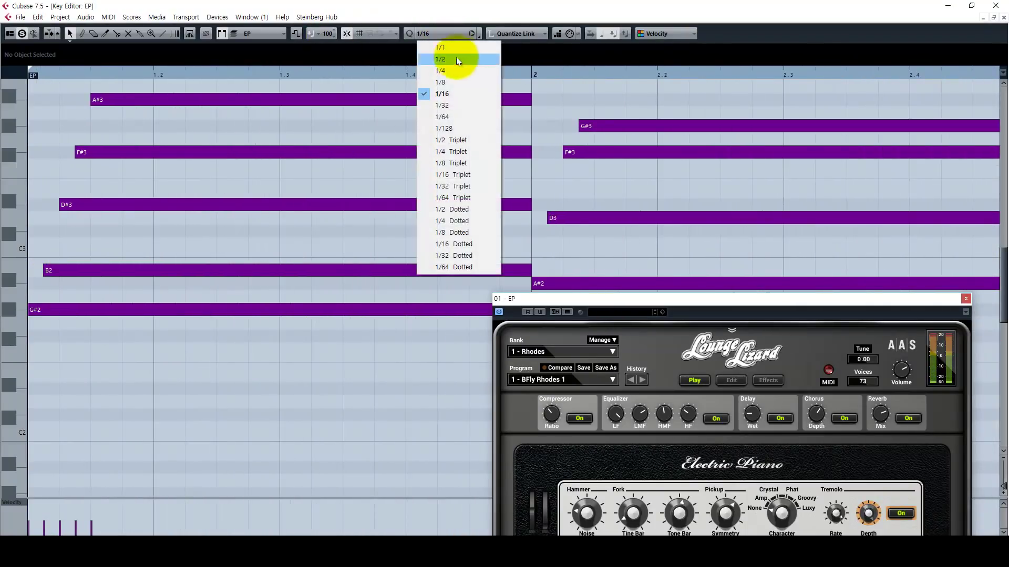
left_click(461, 104)
key("h")
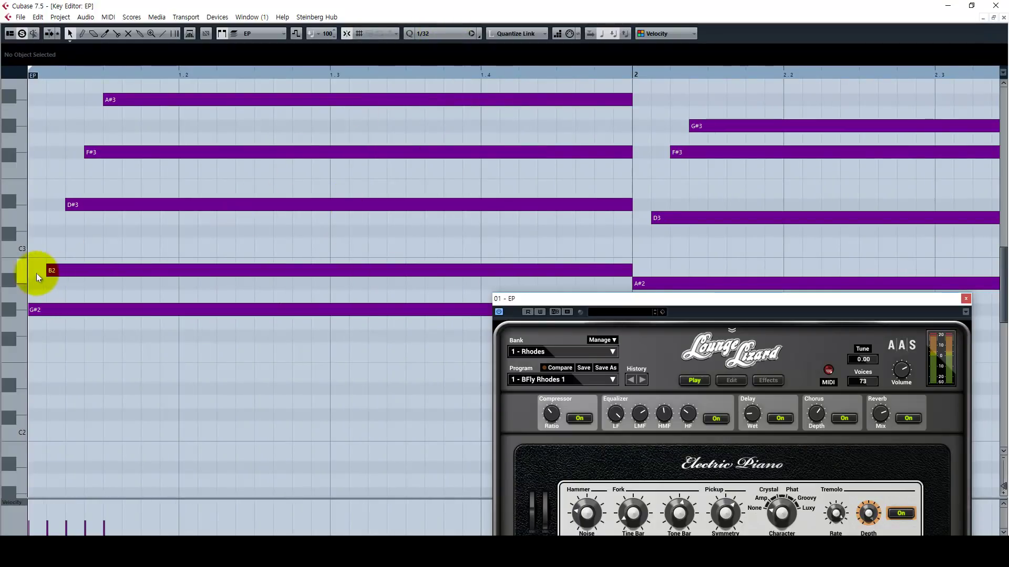
Step: Extend the B2, D#3, F#3 and A#3 notes back to the very start of bar 1 and play the block chord
left_click_drag(46, 270, 29, 271)
left_click_drag(65, 205, 32, 205)
left_click_drag(86, 152, 30, 152)
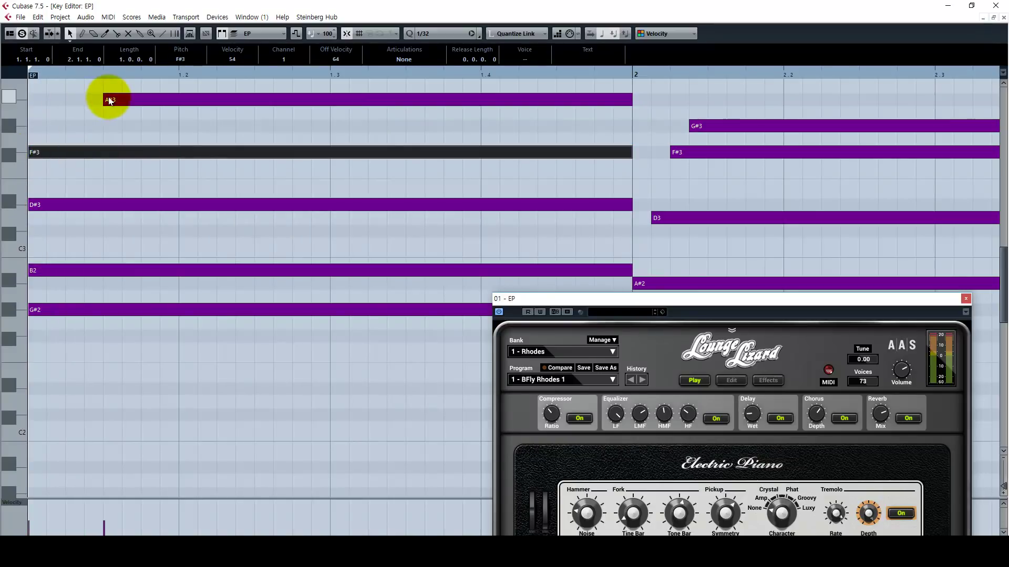
left_click_drag(104, 100, 12, 101)
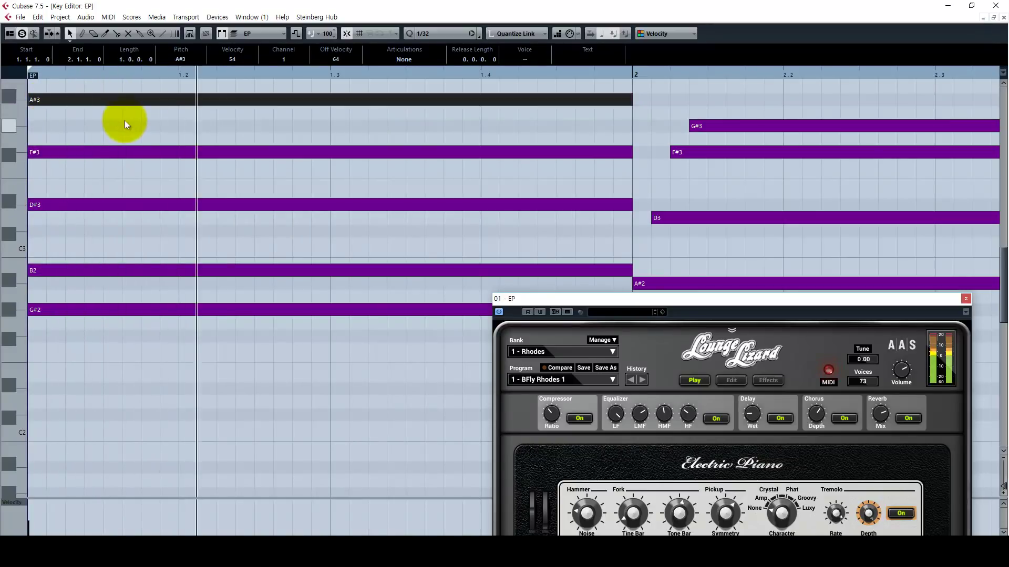
key("space")
Step: Stagger the starts of B2, D#3, F#3 and A#3 in bar 1 by successive 1/32 steps and play the chord
left_click_drag(32, 270, 47, 270)
left_click(32, 207)
left_click_drag(32, 208, 66, 205)
left_click_drag(29, 154, 85, 154)
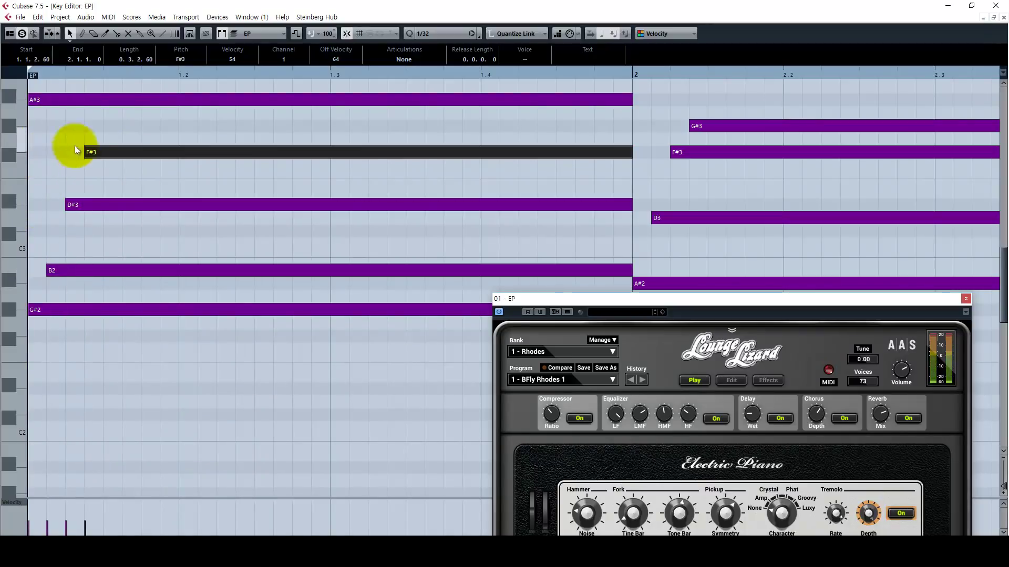
left_click_drag(31, 99, 104, 99)
key("space")
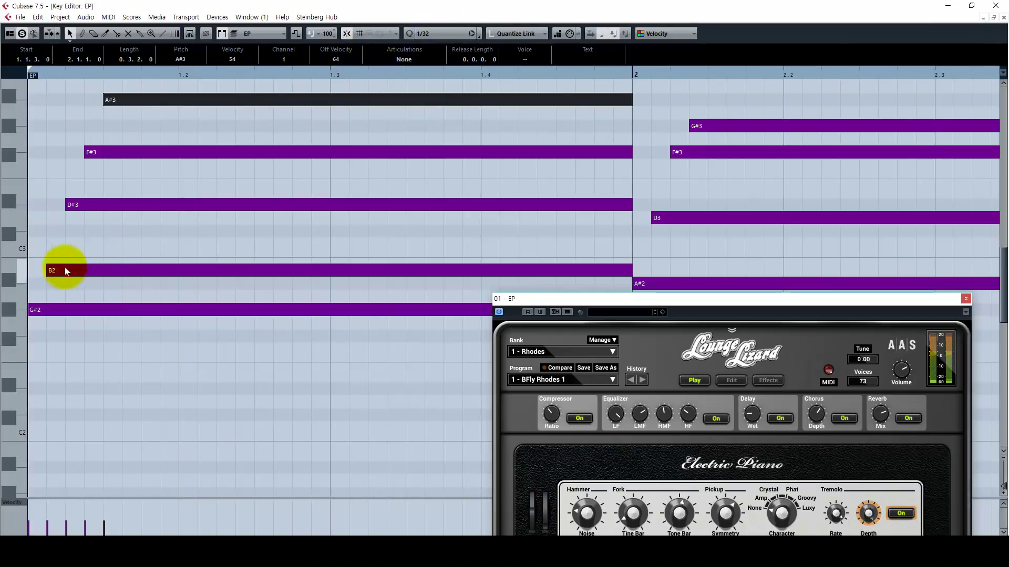
Step: Nudge the starts of B2, D#3, F#3 and A#3 in bar 1 slightly off the grid and play the uneven strum
left_click_drag(49, 270, 45, 270)
left_click_drag(66, 205, 62, 205)
left_click_drag(85, 152, 91, 153)
left_click_drag(106, 101, 102, 100)
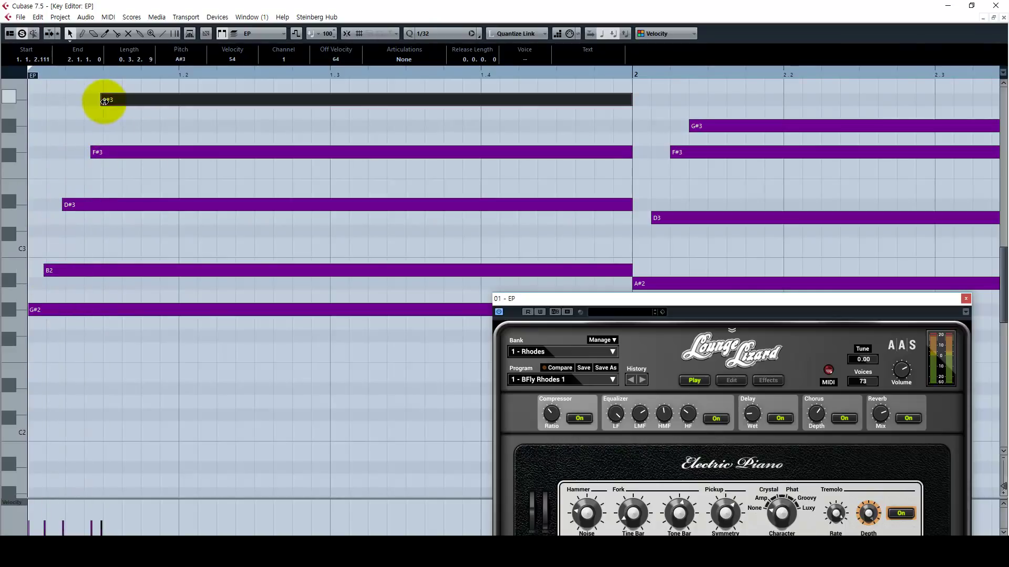
key("space")
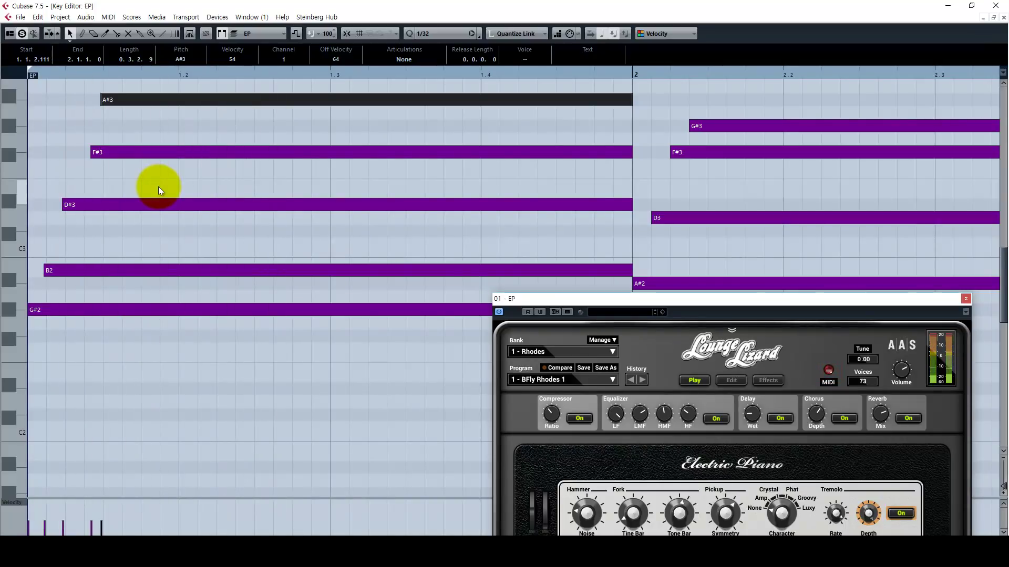
Step: Snap the starts of the bar 1 chord notes back onto the 1/32 grid and clear the note selection
key("q")
key("g")
key("g")
key("g")
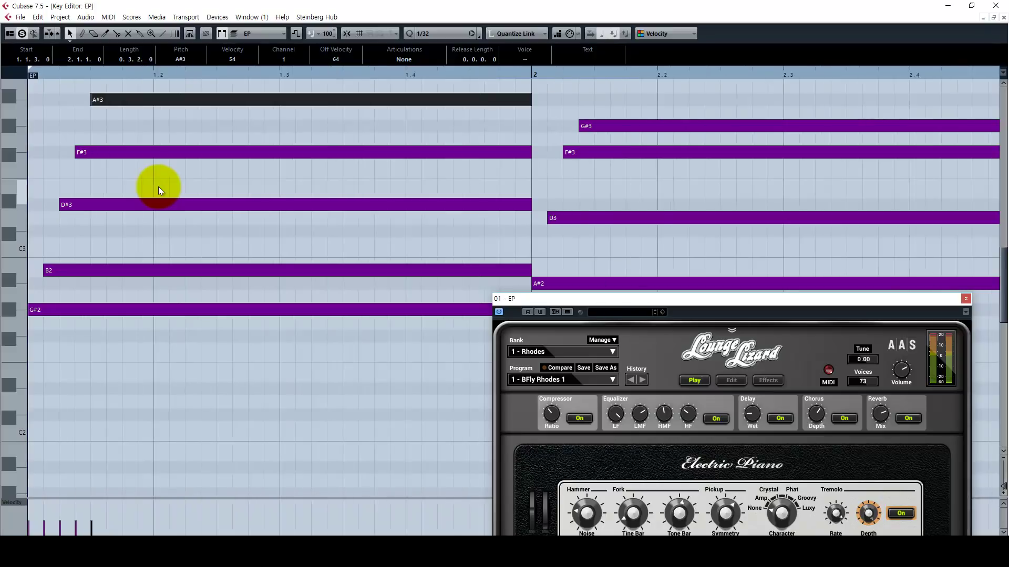
left_click(265, 360)
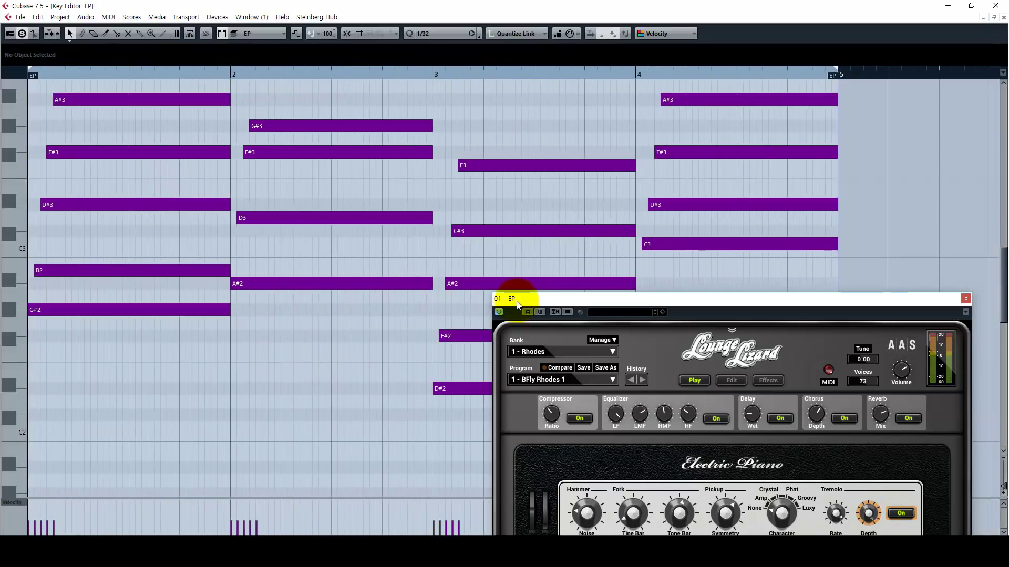
Step: Play the four-bar EP progression with its notes uncovered, and bring the Lounge Lizard window fully into view
left_click_drag(514, 298, 554, 330)
key("g")
key("g")
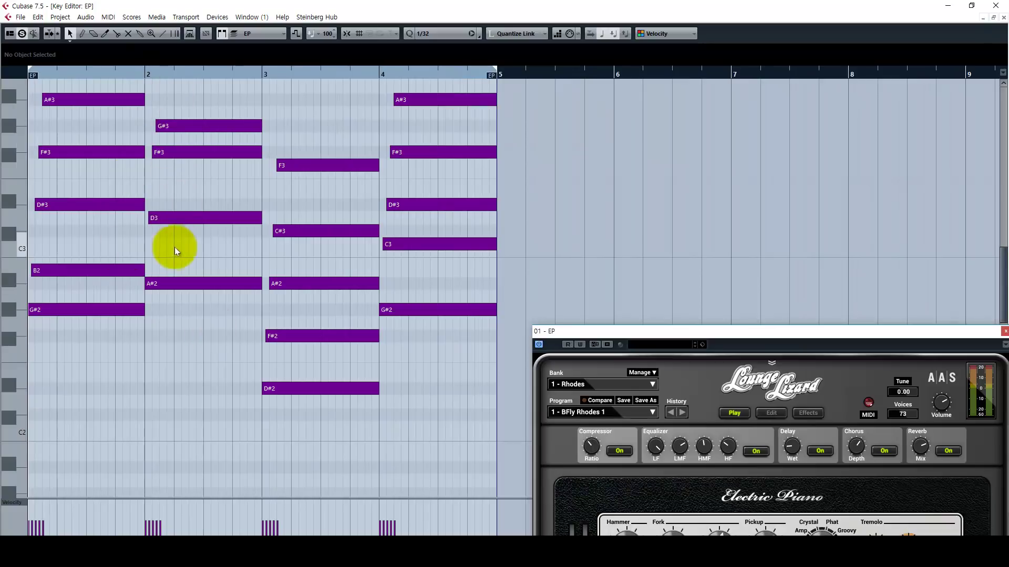
key("space")
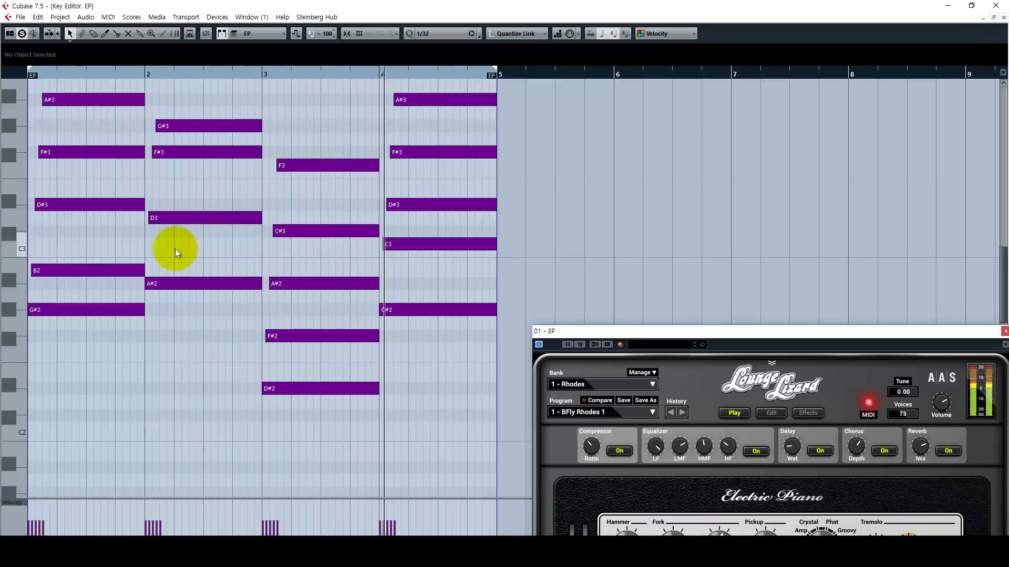
left_click_drag(559, 333, 326, 156)
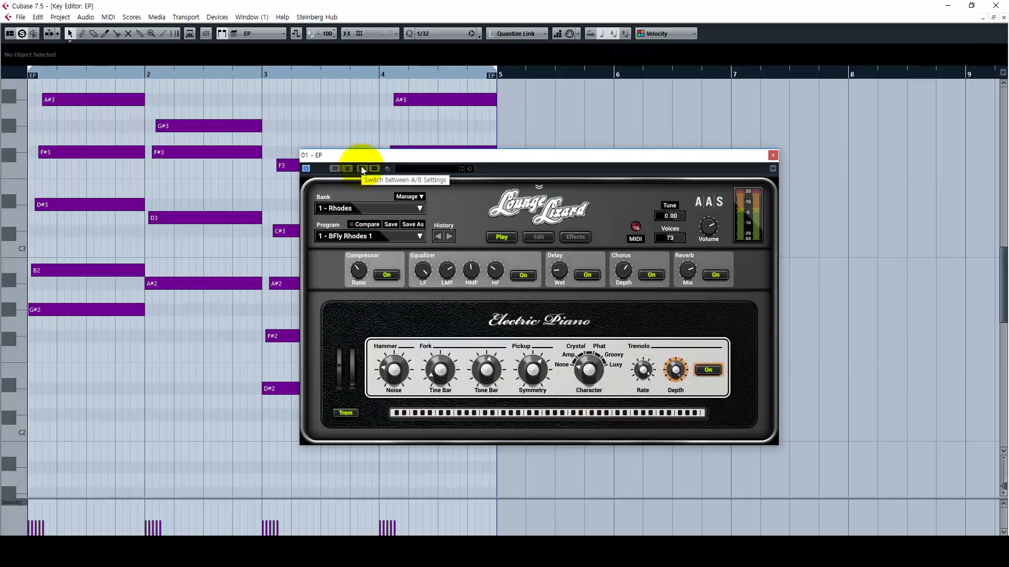
Step: Play the progression and adjust the tremolo depth in Lounge Lizard, then switch the tremolo off to compare the sound
left_click_drag(367, 160, 374, 155)
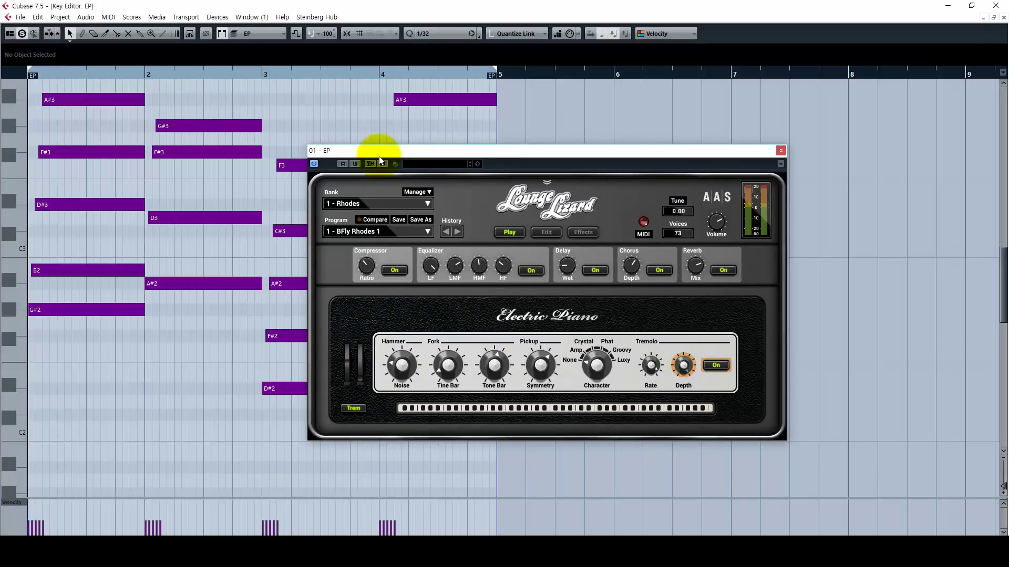
left_click_drag(380, 160, 354, 125)
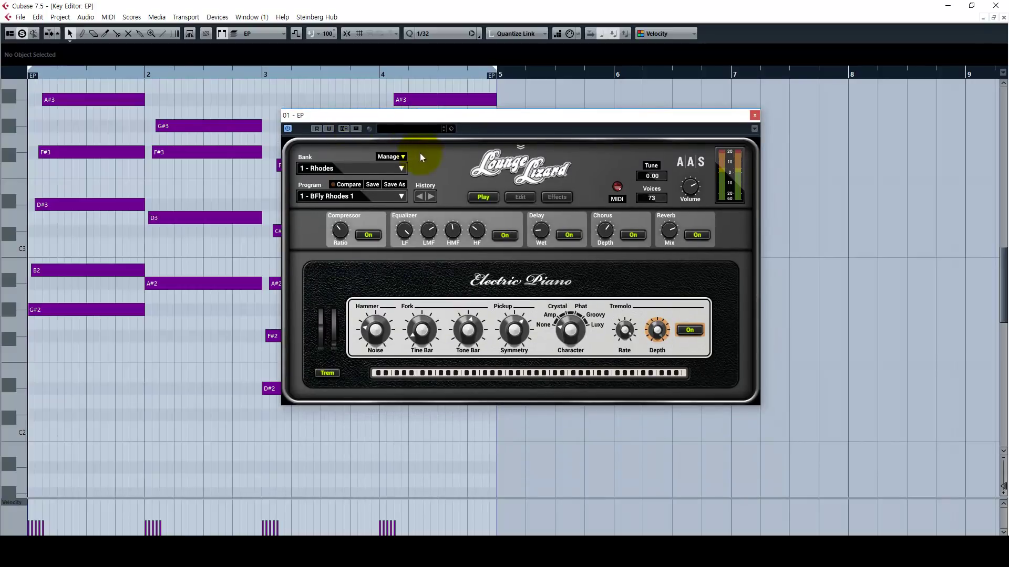
left_click(333, 374)
left_click(327, 374)
left_click(699, 332)
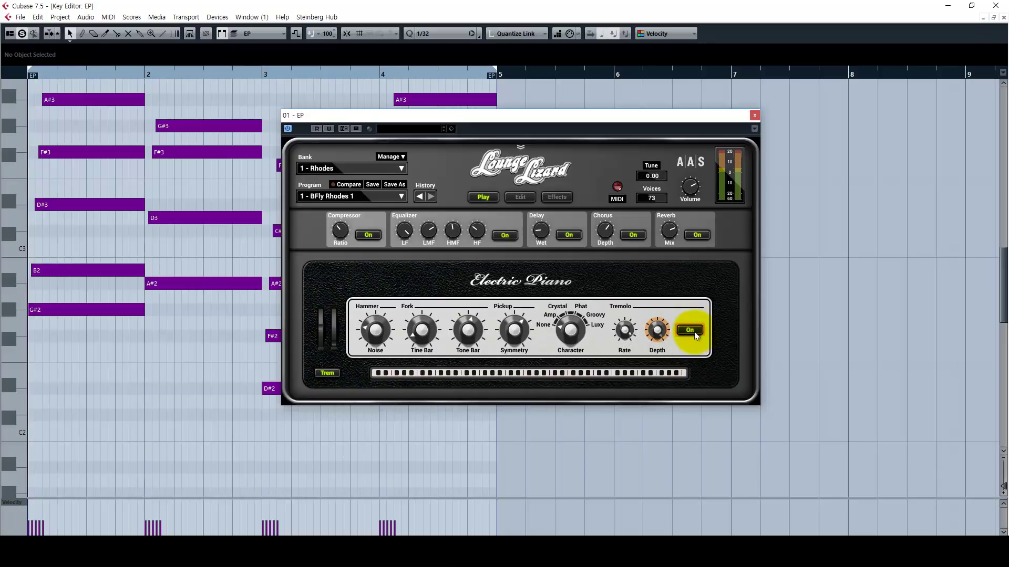
key("space")
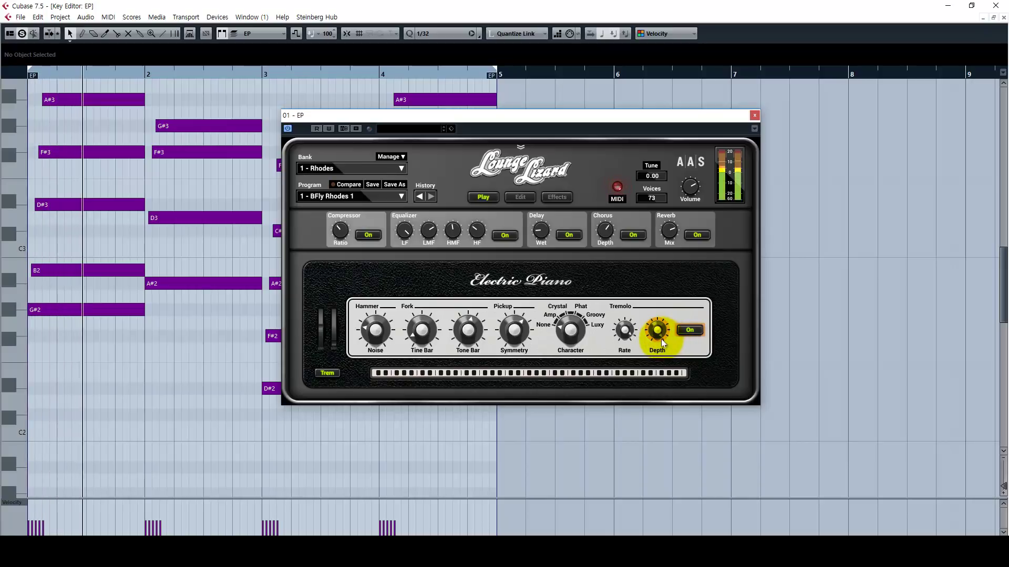
left_click_drag(662, 342, 651, 356)
left_click(689, 332)
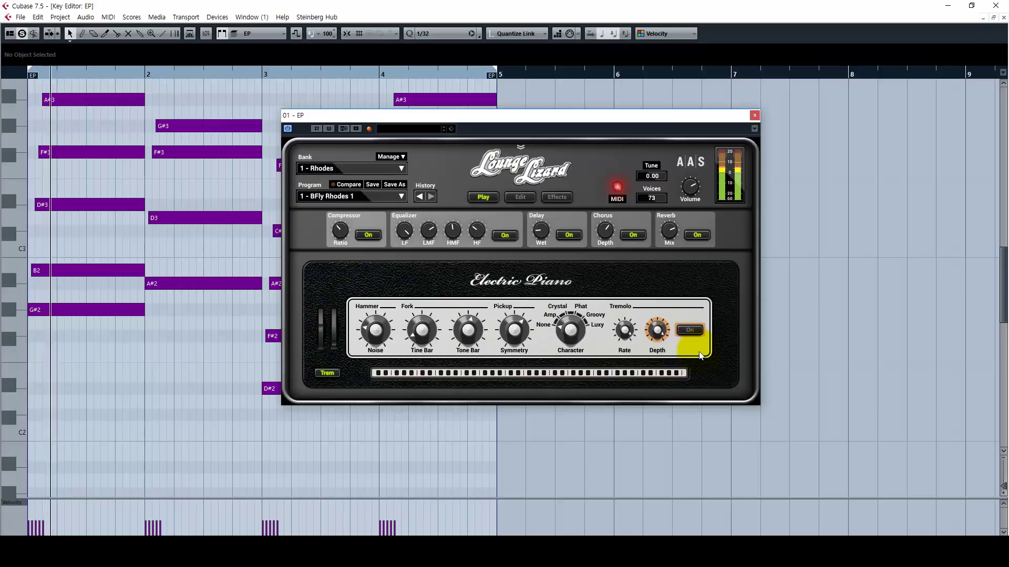
Step: Stop playback and fit the four-bar progression beside the Lounge Lizard window so that neither covers the other
left_click_drag(440, 116, 586, 122)
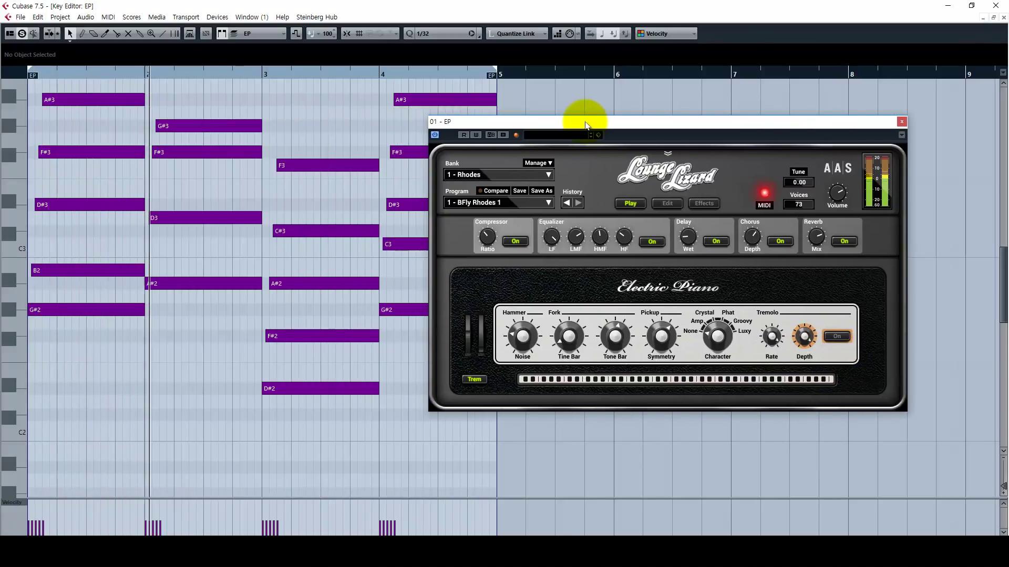
key("space")
key("g")
key("g")
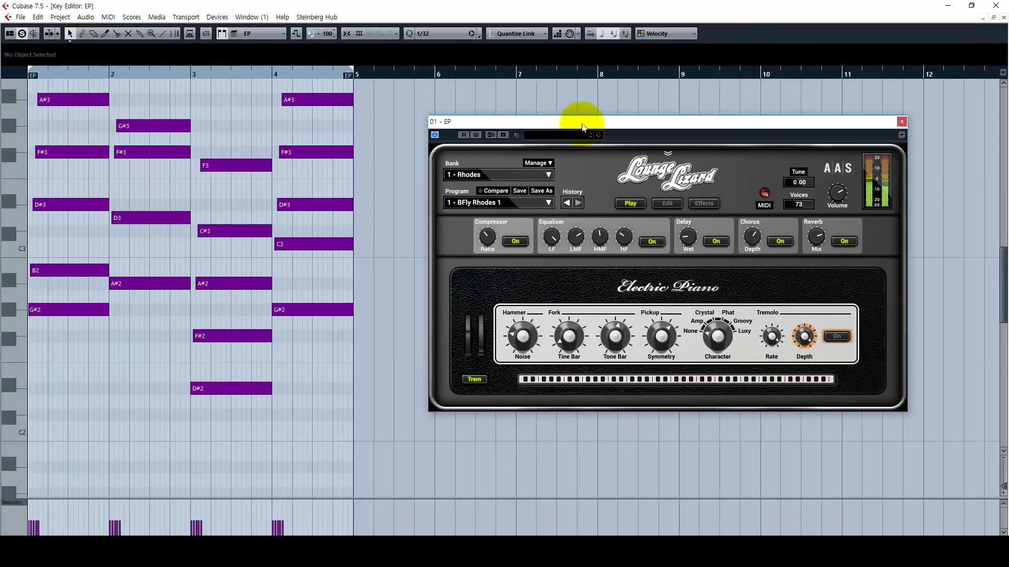
left_click_drag(523, 125, 475, 120)
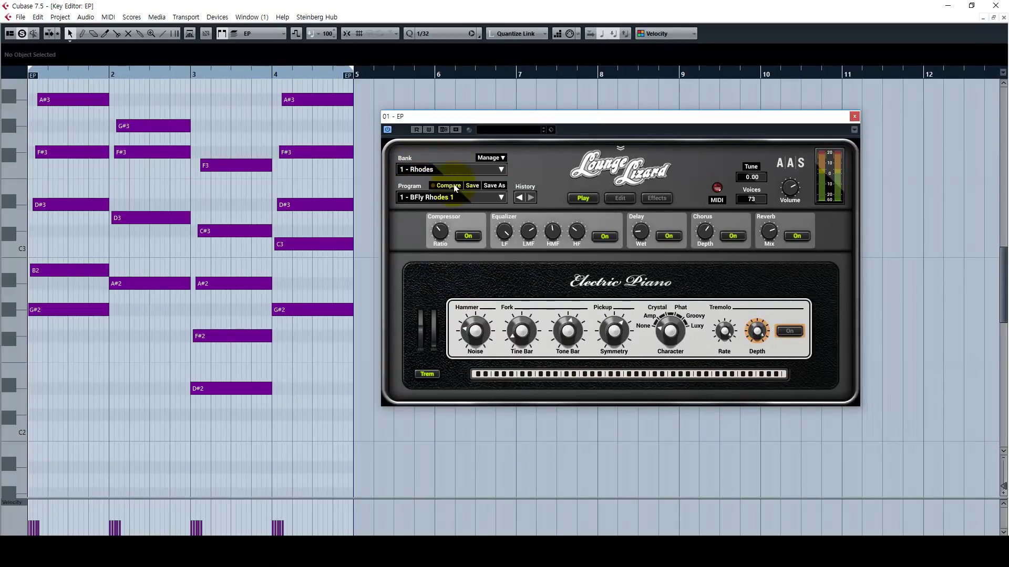
left_click_drag(446, 120, 422, 107)
mouse_move(462, 189)
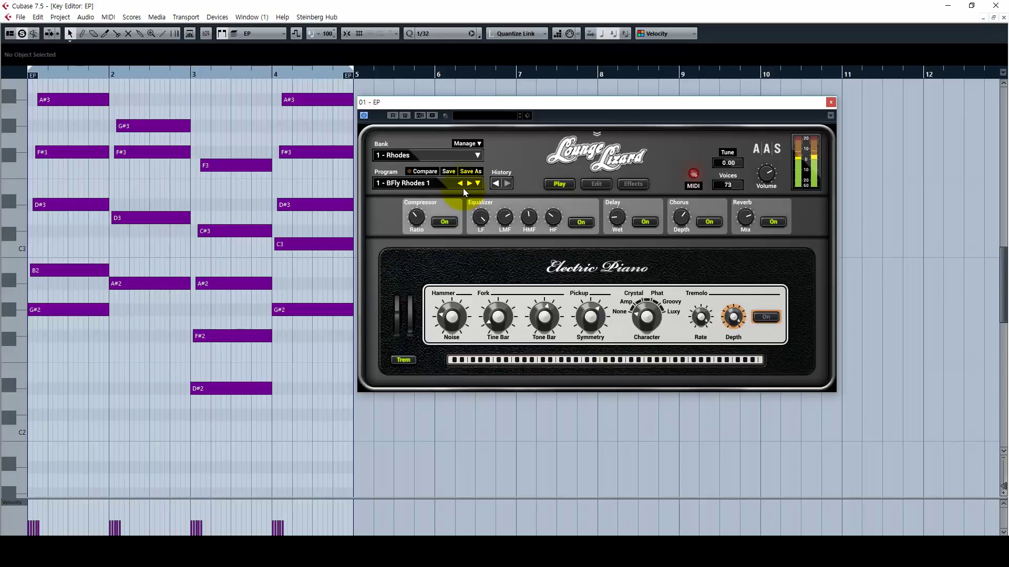
Step: Switch the tremolo on, play the progression, and vary the tremolo rate to hear its effect
left_click(763, 320)
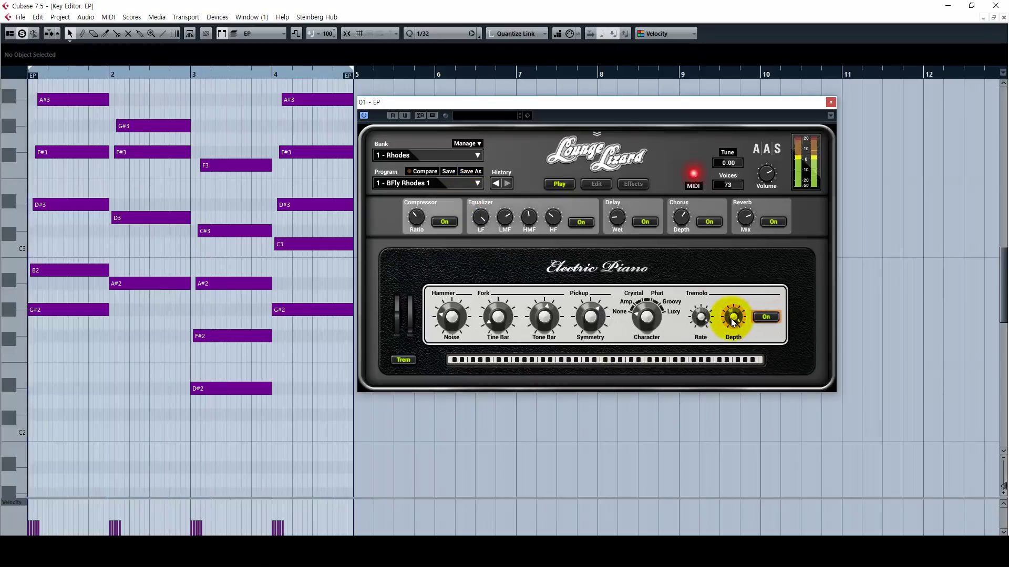
left_click(704, 319)
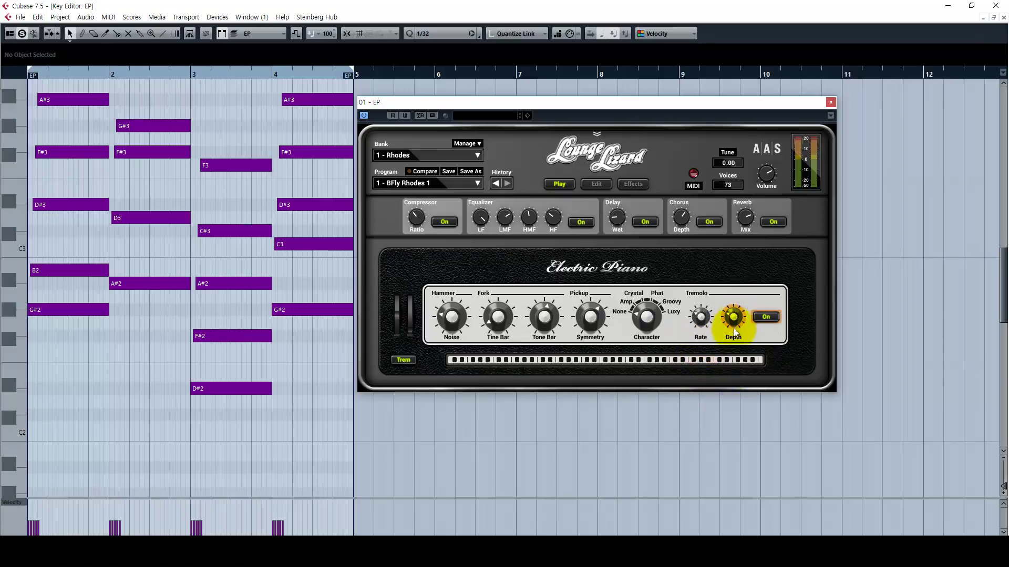
key("space")
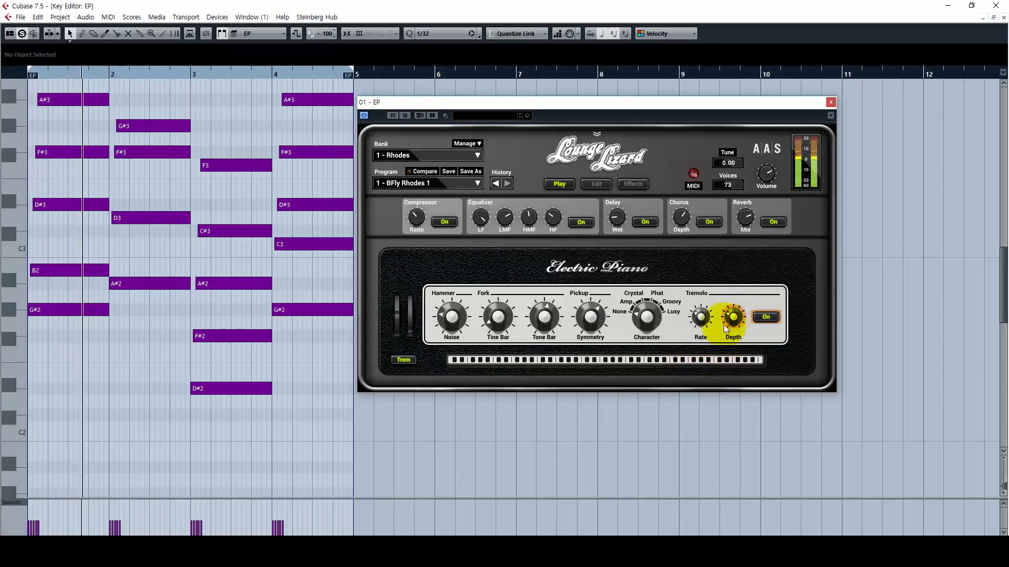
mouse_move(731, 314)
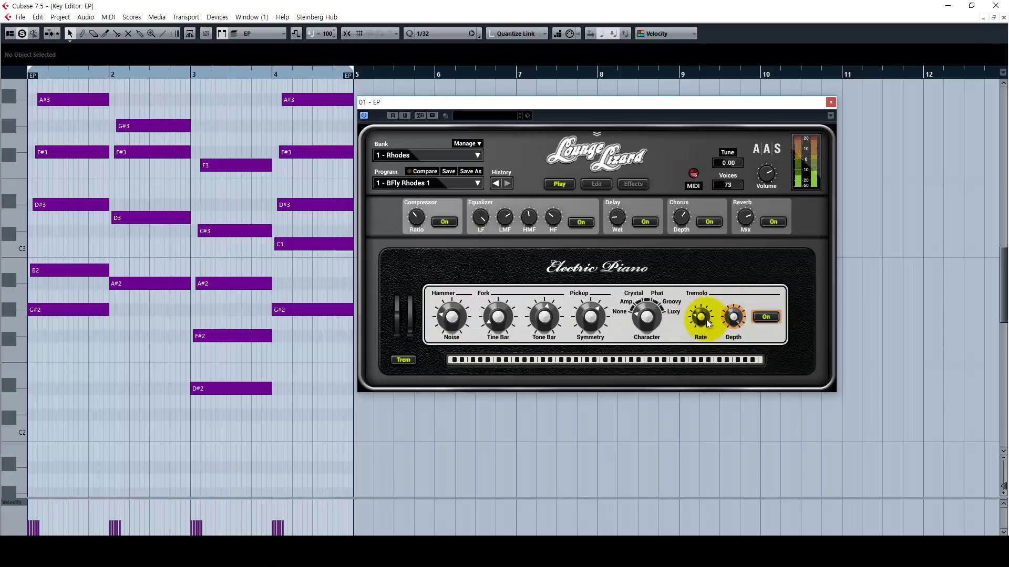
left_click_drag(704, 320, 686, 252)
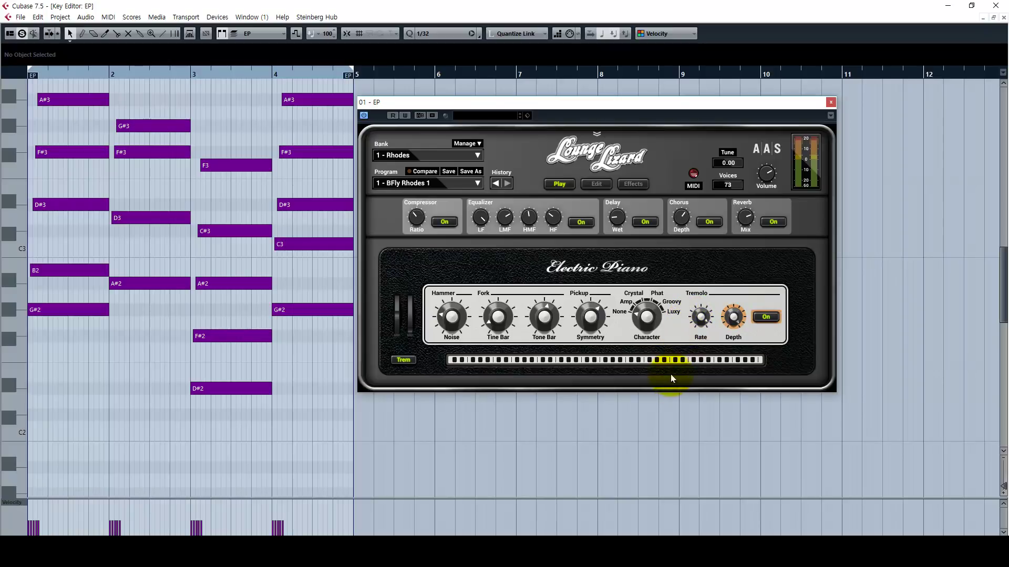
Step: Play the progression while switching the tremolo off and back on for comparison
key("space")
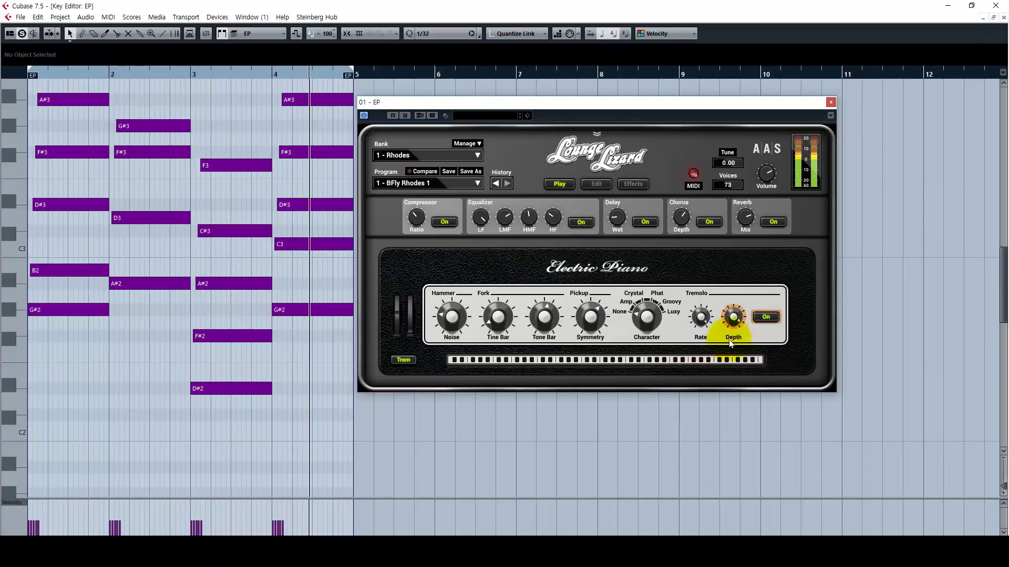
left_click(765, 316)
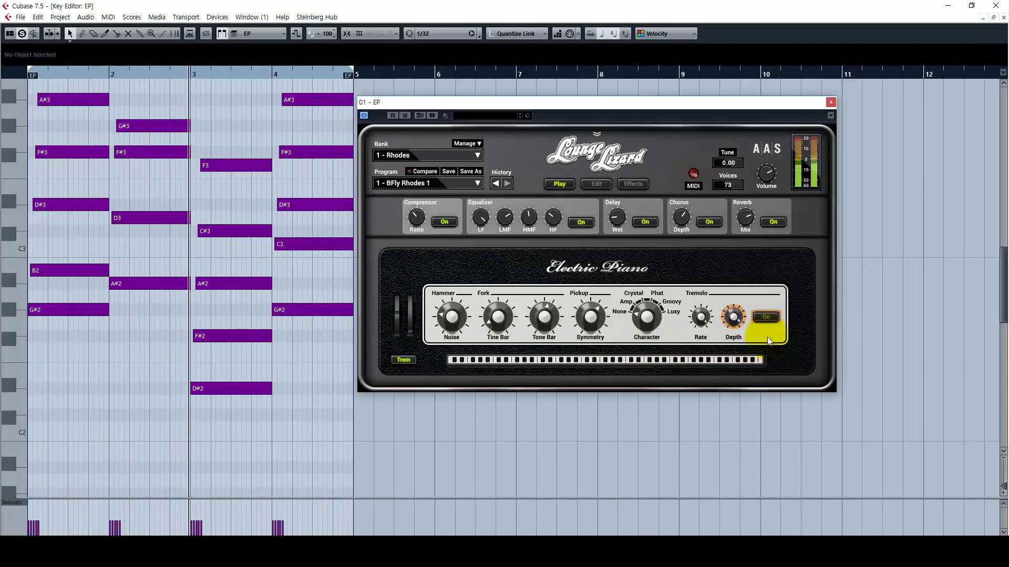
left_click(769, 318)
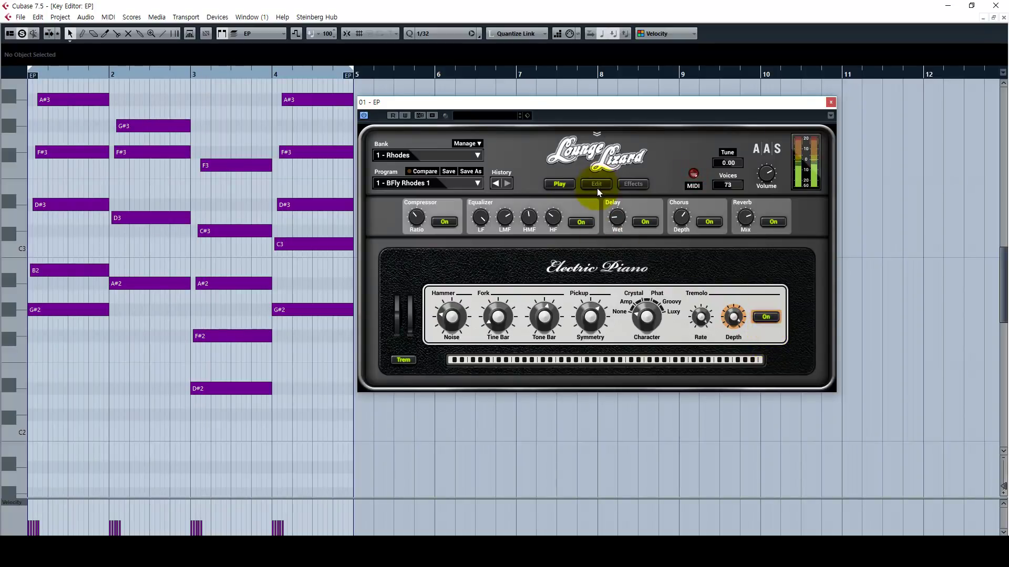
Step: Show Lounge Lizard's effects settings and adjust the equalizer's LF gain and HMF frequency while the progression plays
left_click(633, 185)
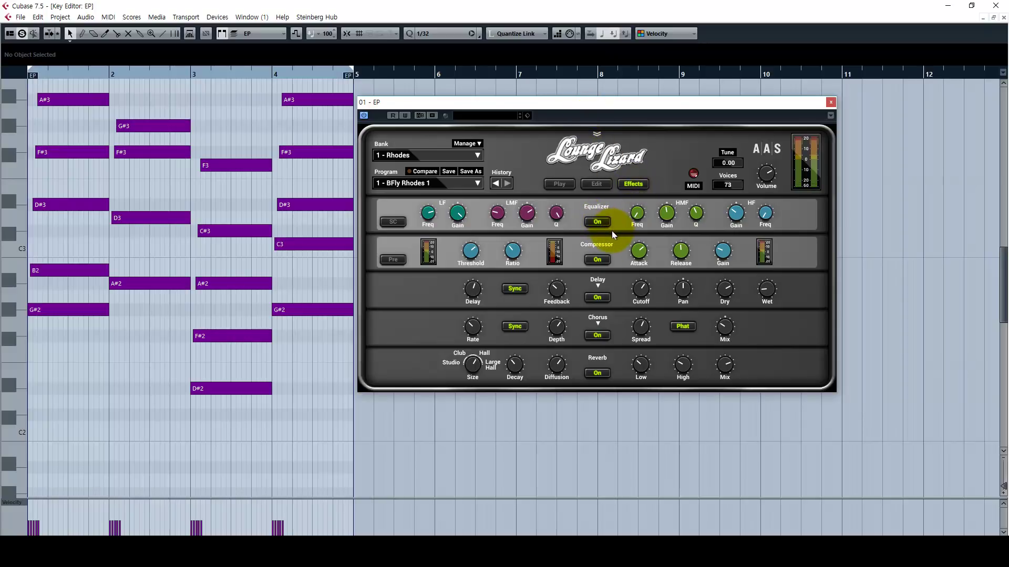
key("space")
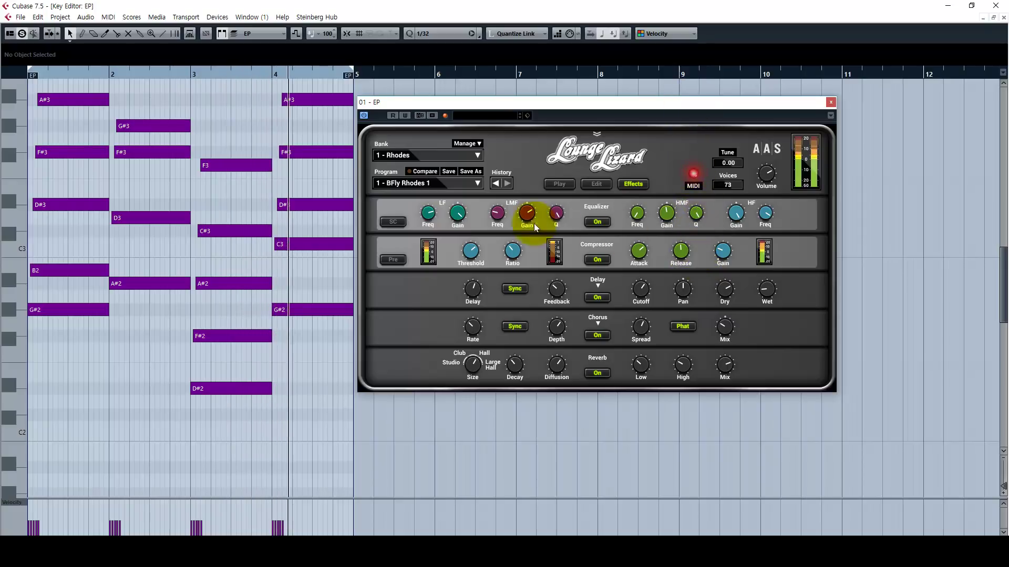
left_click_drag(459, 214, 457, 217)
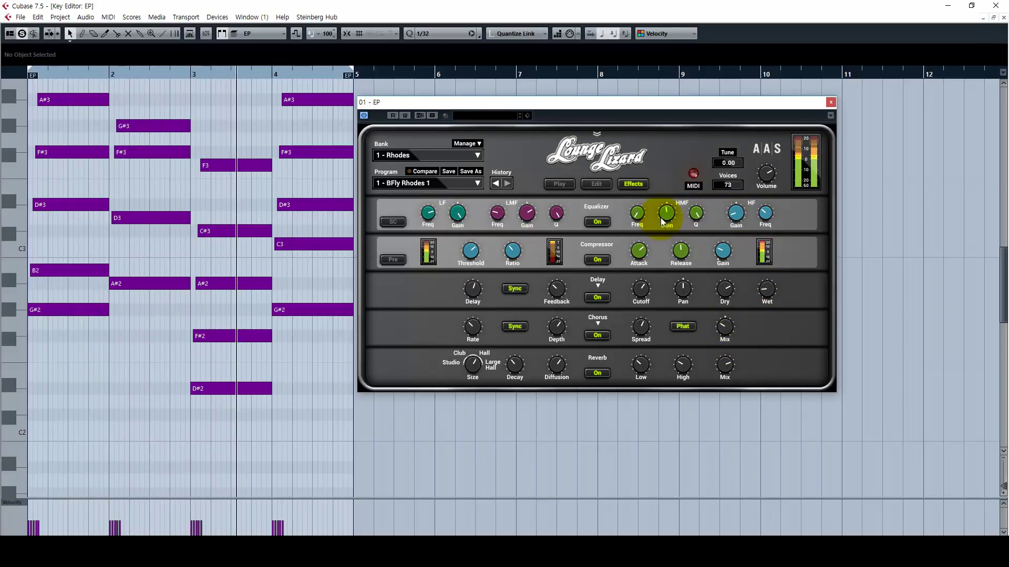
left_click(636, 206)
left_click_drag(635, 201, 634, 137)
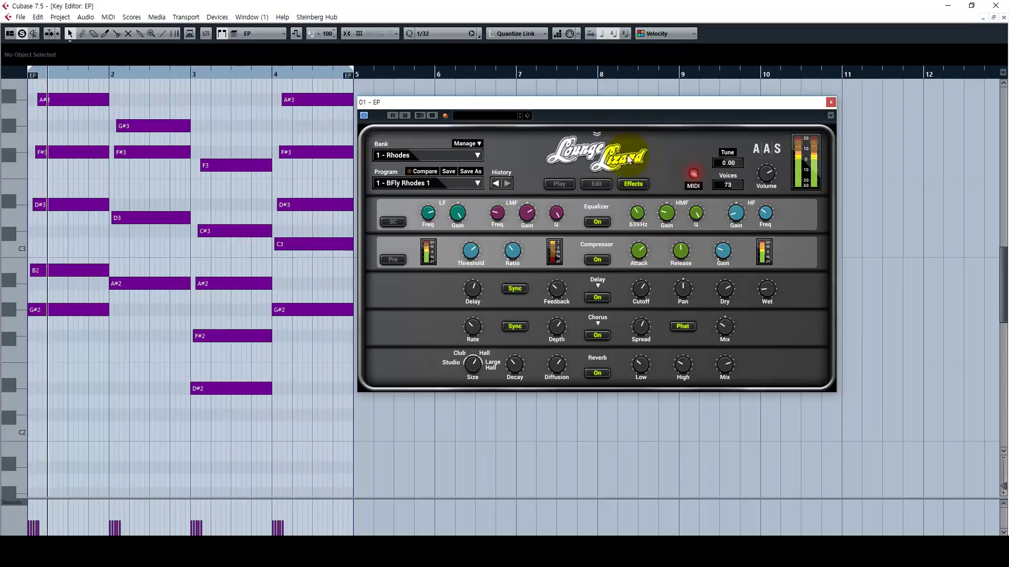
Step: Adjust the equalizer's HMF Q and HF gain, and audition the progression with the compressor on
left_click(696, 213)
left_click_drag(697, 273, 679, 244)
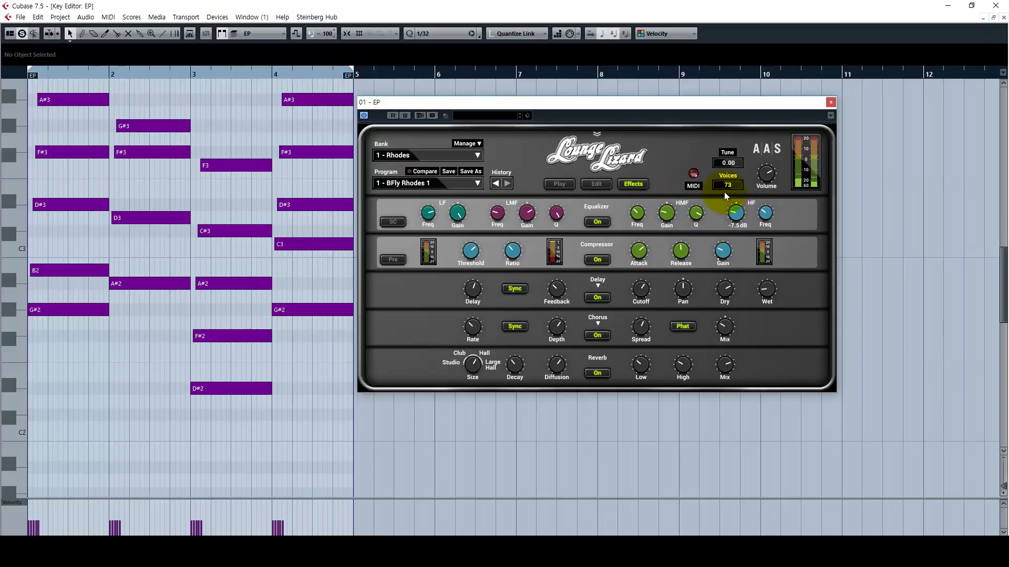
mouse_move(736, 225)
left_mouse_down()
mouse_move(748, 216)
mouse_move(718, 118)
mouse_move(732, 214)
left_mouse_up()
key("space")
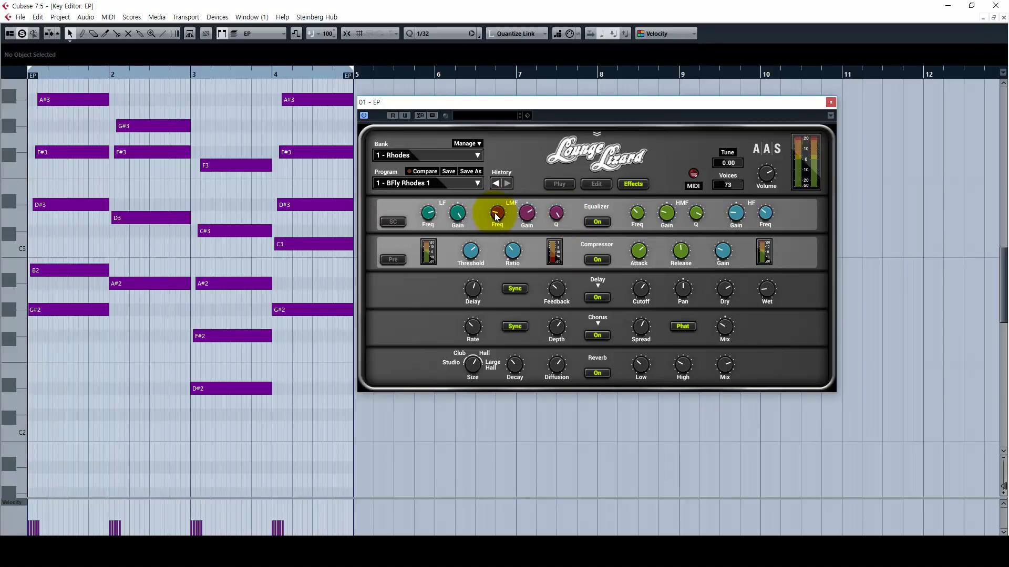
key("space")
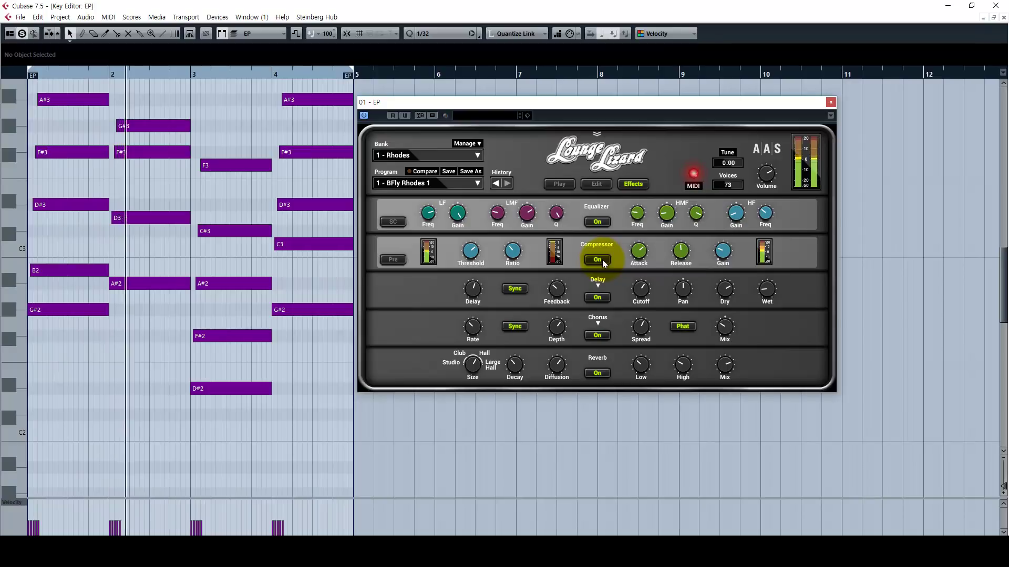
key("space")
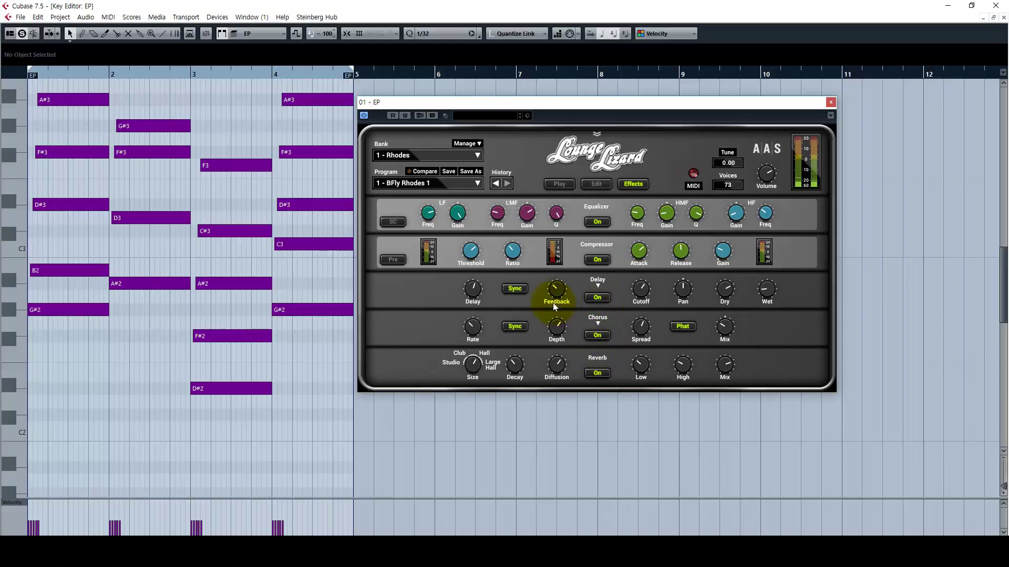
Step: Isolate the delay by switching off chorus and reverb, audition it with a high wet level, and bring the level back down
key("space")
left_click(596, 298)
left_click(597, 335)
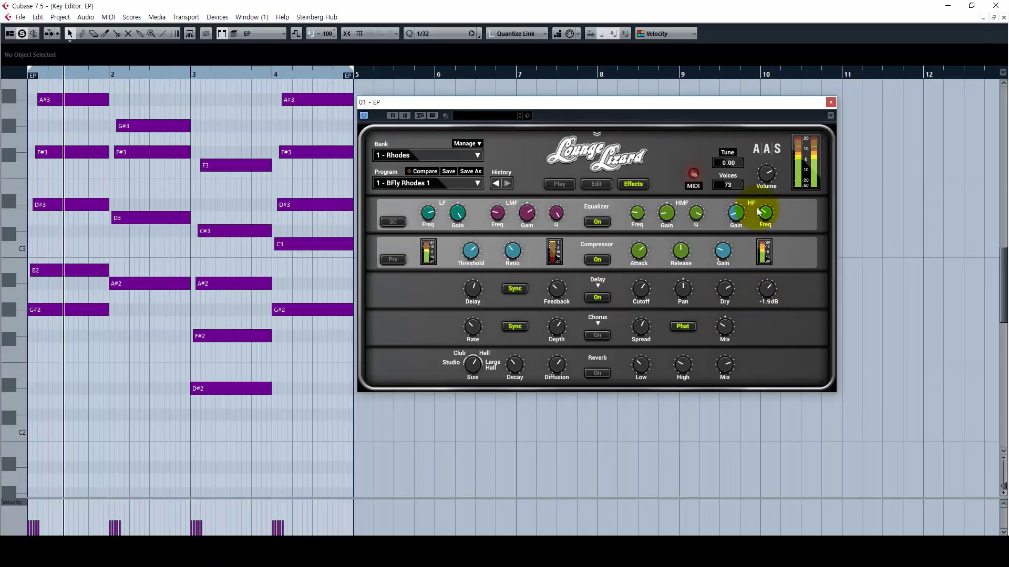
key("space")
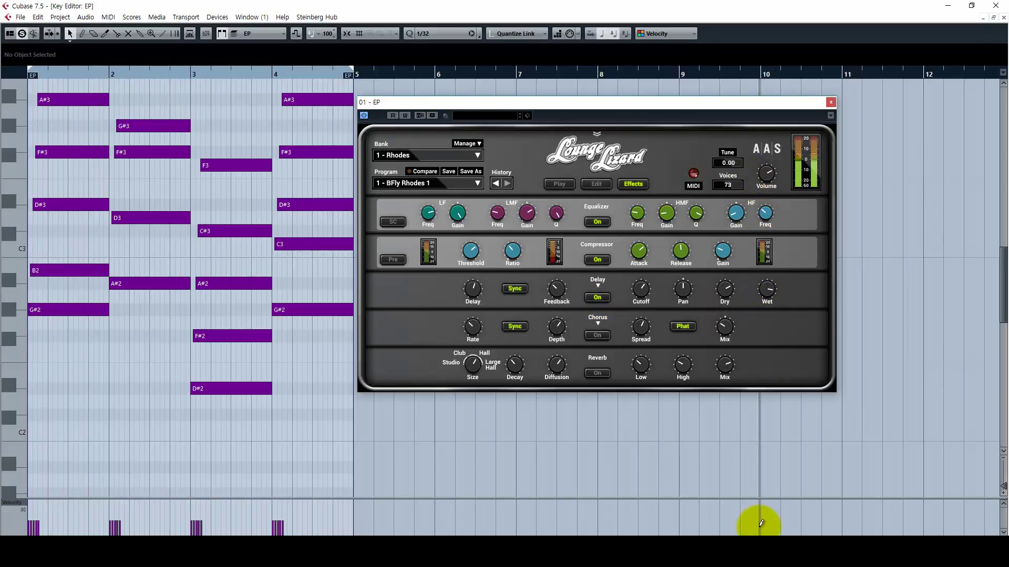
key("space")
left_click(767, 290)
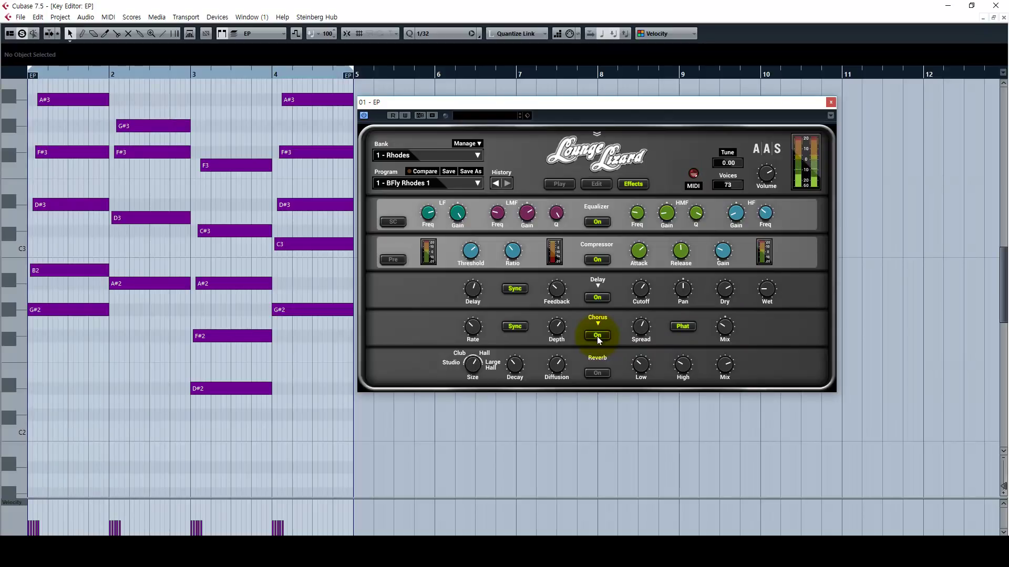
Step: Audition the chorus at full mix with the delay switched off, and reduce the chorus mix
left_click(724, 325)
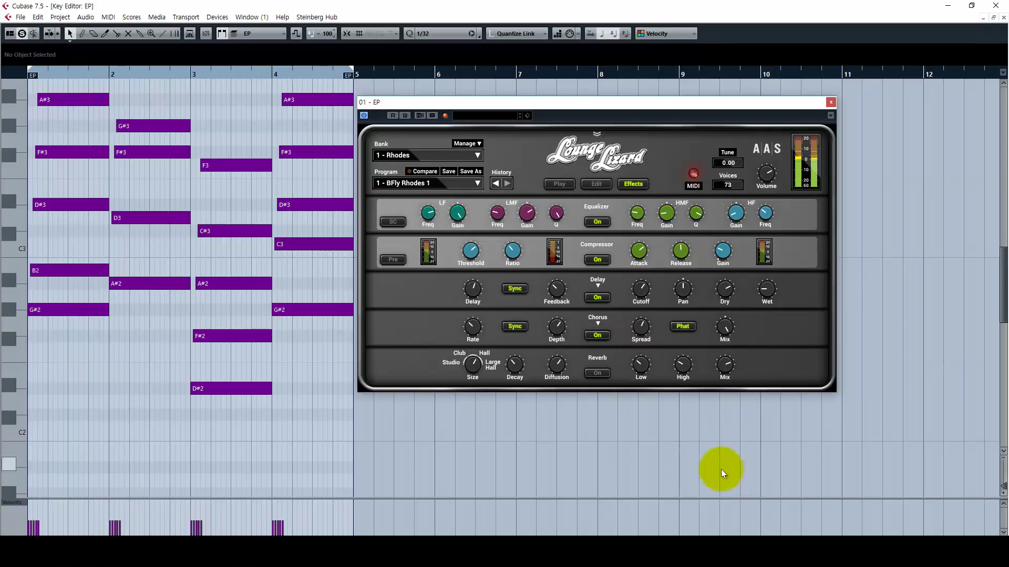
left_click(598, 297)
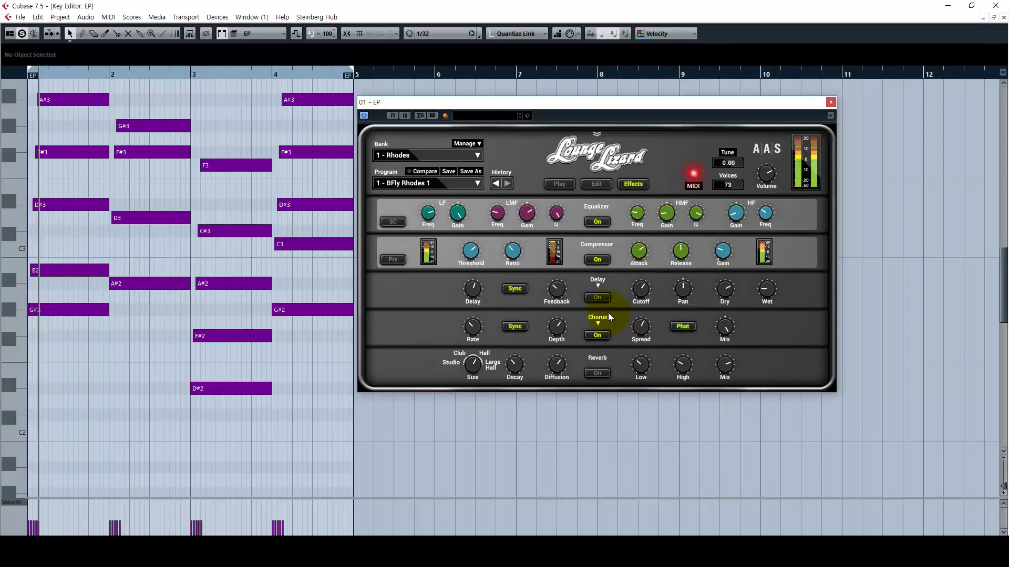
left_click_drag(724, 330, 731, 415)
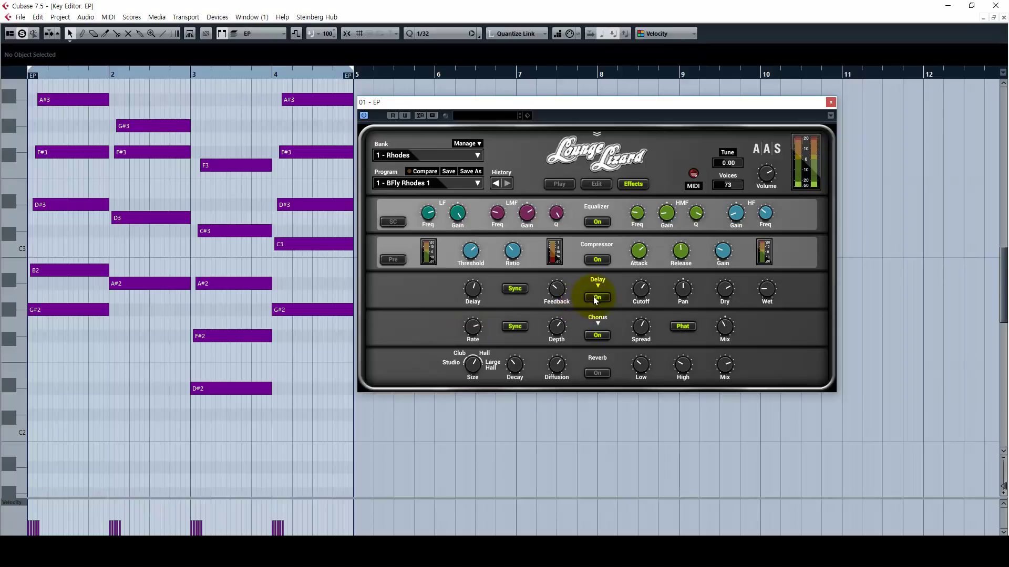
Step: Lower the synced chorus rate and vary the chorus depth while auditioning the progression
left_click_drag(470, 329, 475, 398)
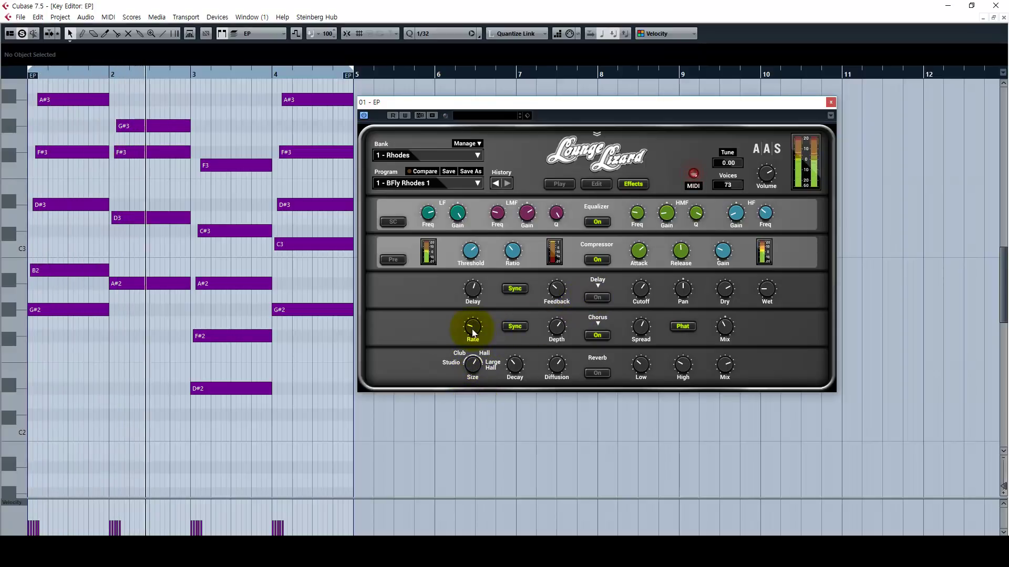
key("space")
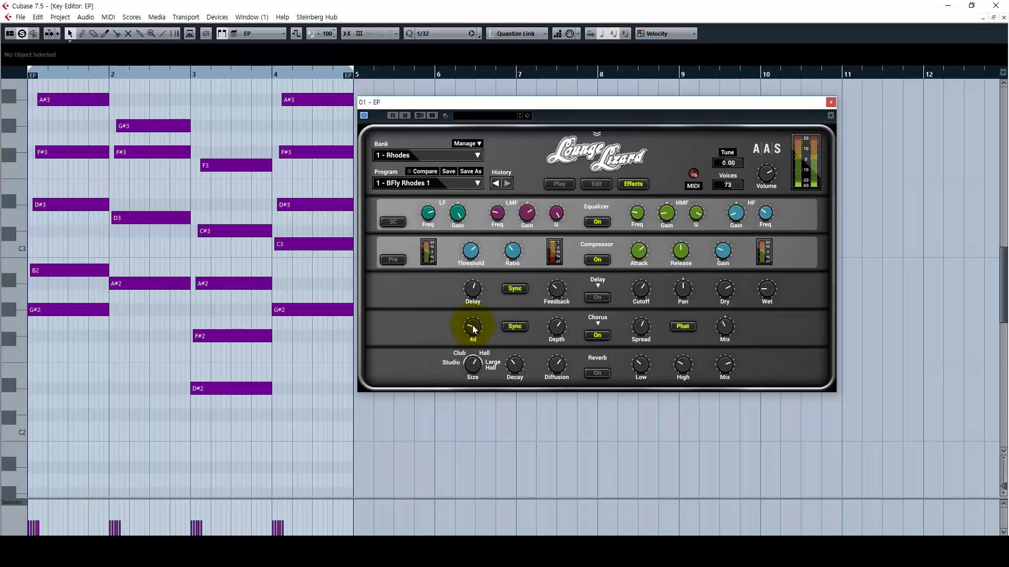
key("space")
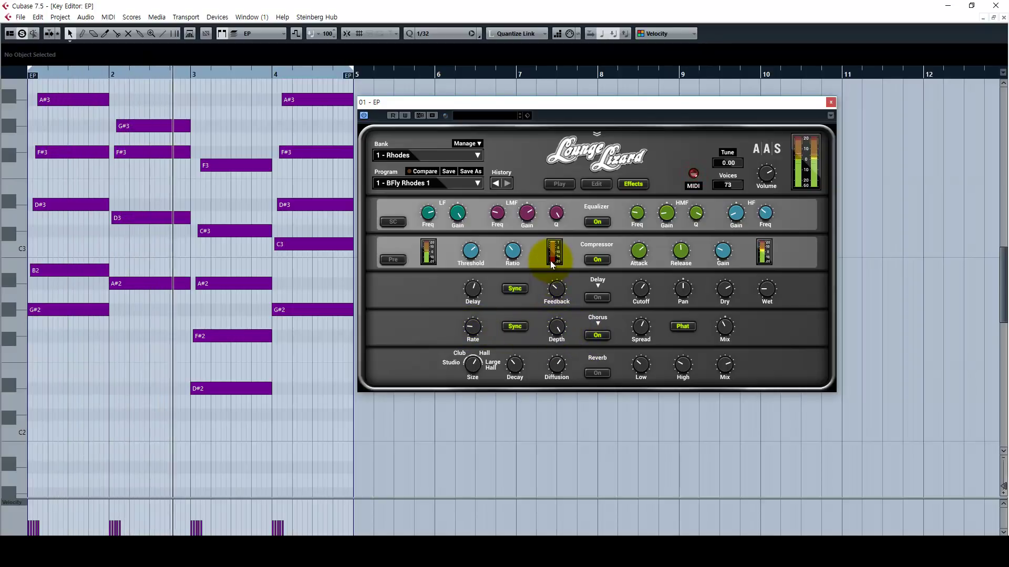
key("space")
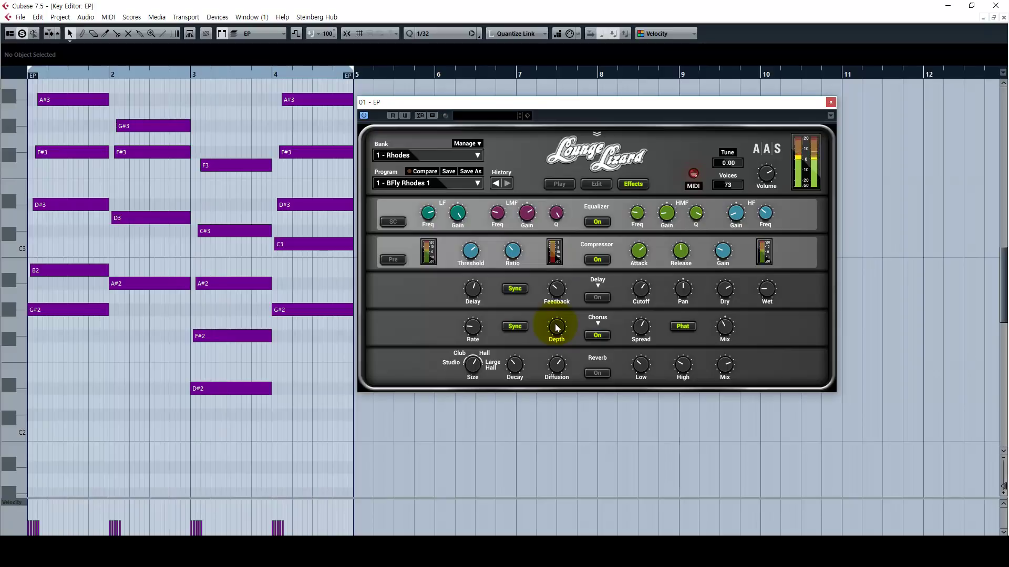
Step: Readjust the chorus depth and check the project tempo on the transport panel
key("space")
left_click_drag(553, 333, 553, 462)
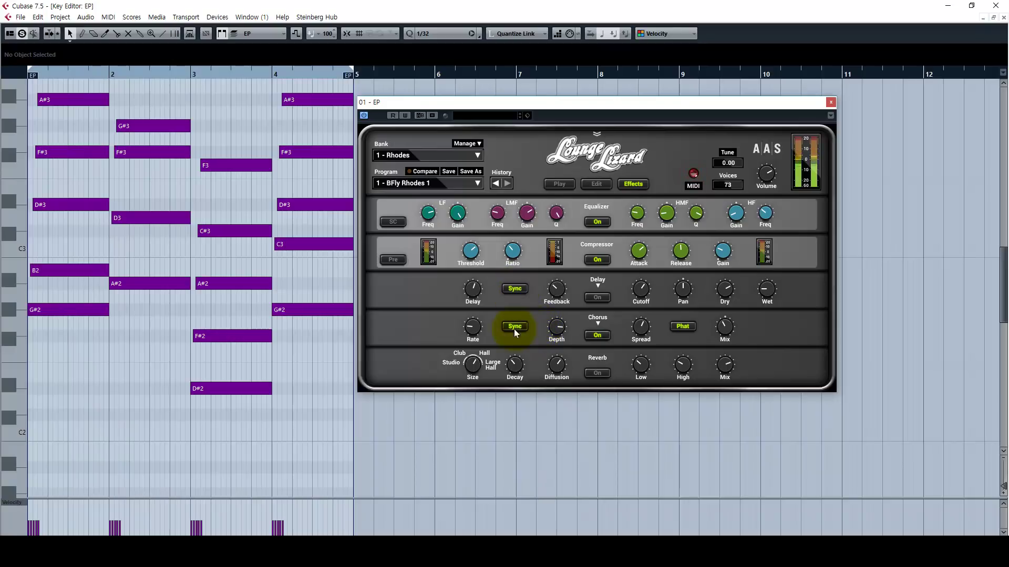
key("F2")
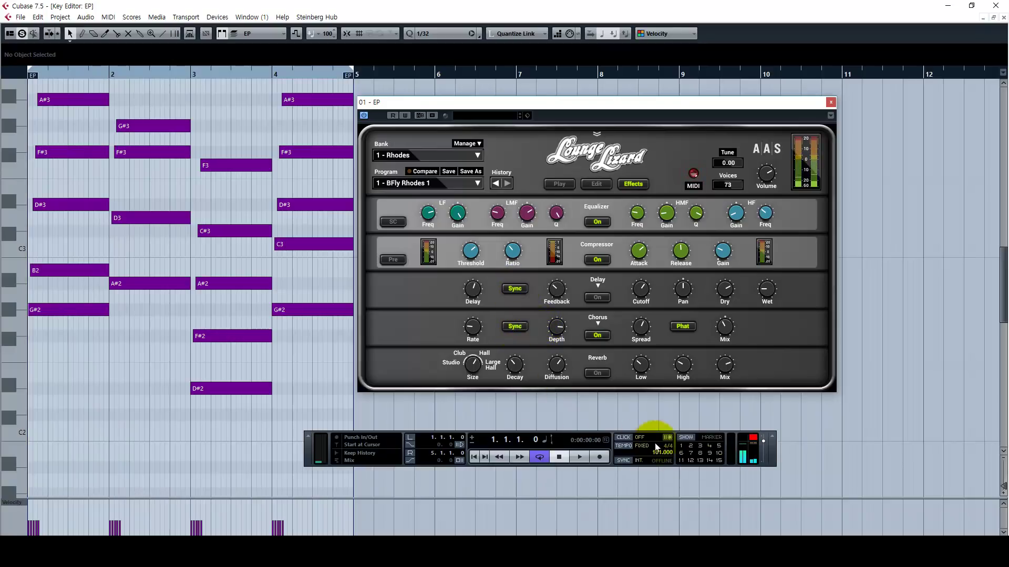
key("F2")
Step: Audition the chorus at full mix with Phat off, switch Phat back on, and reduce the chorus mix
key("space")
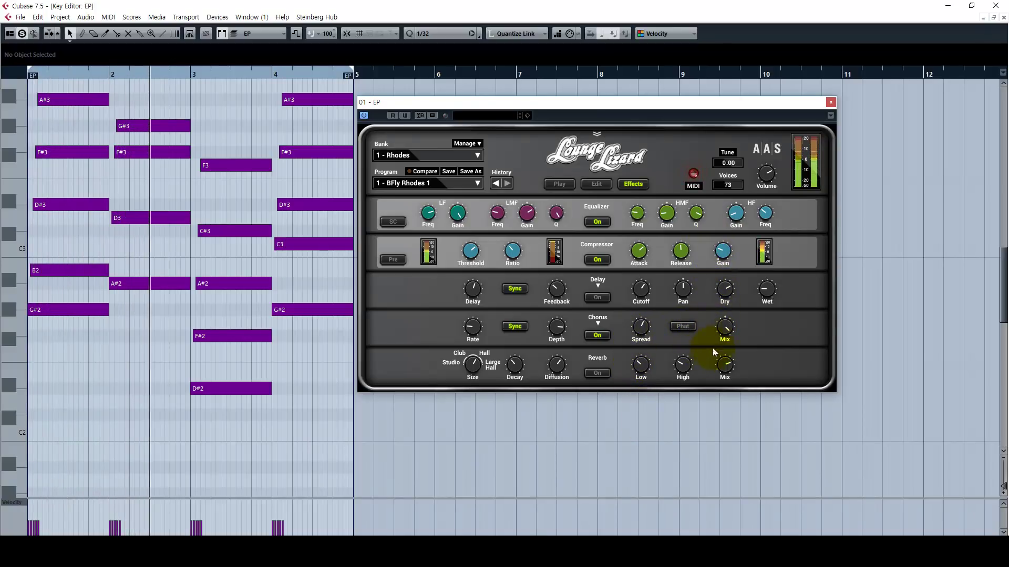
key("space")
left_click(683, 327)
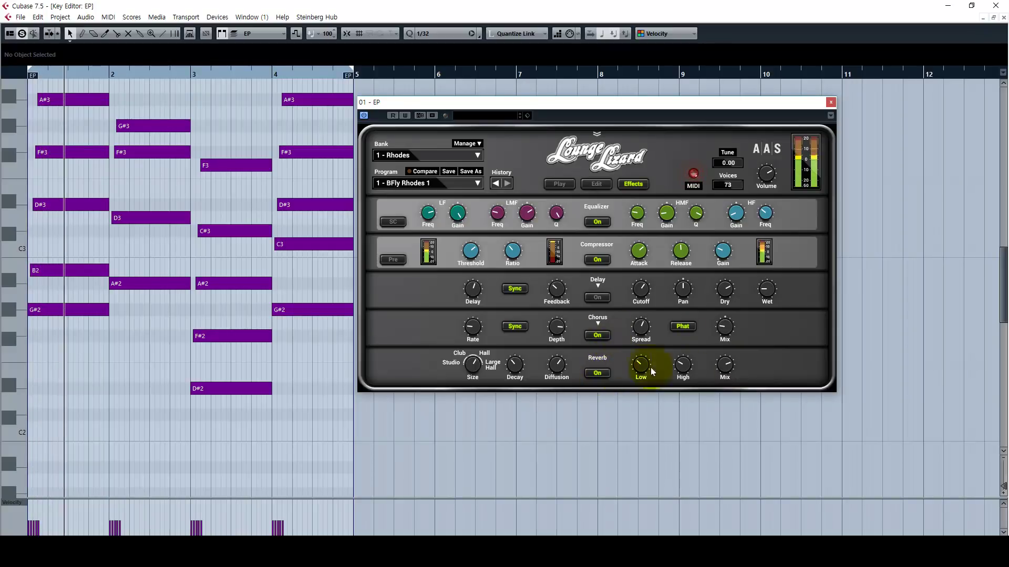
Step: Audition the reverb at full mix with the chorus off, lower its mix, and switch chorus and delay back on
left_click(597, 335)
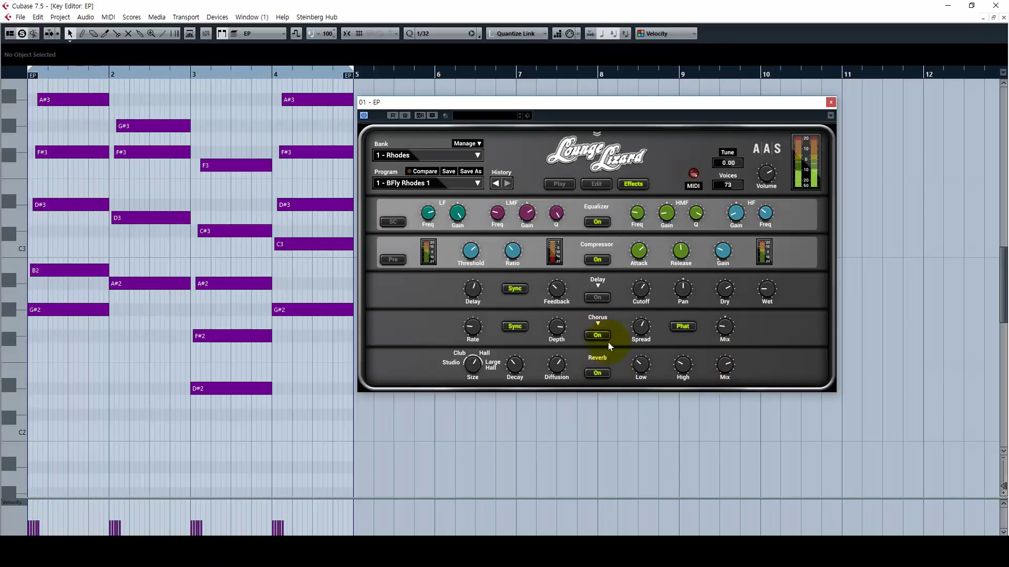
left_click_drag(725, 366, 732, 392)
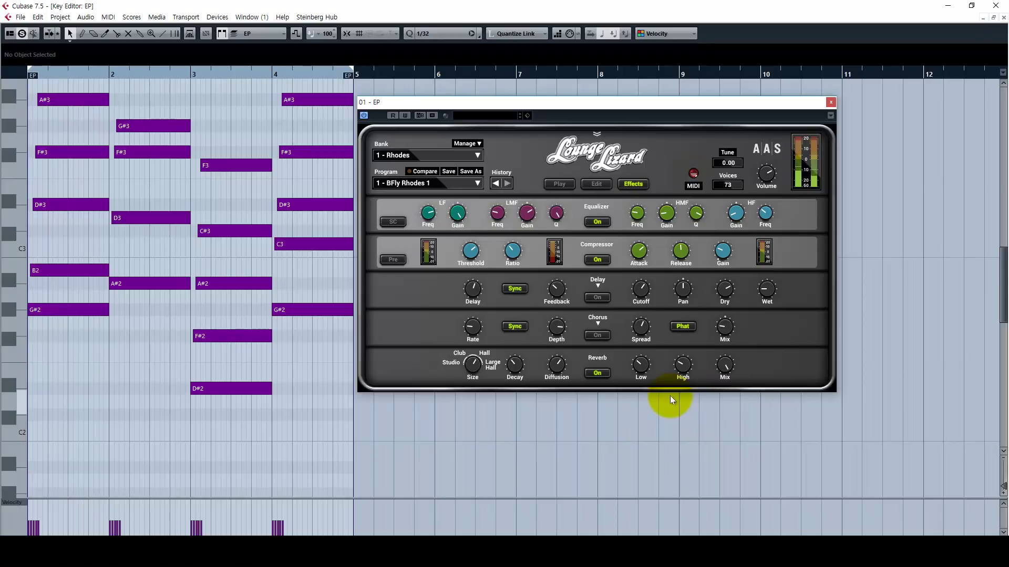
mouse_move(723, 378)
left_mouse_down()
mouse_move(669, 388)
mouse_move(725, 396)
left_mouse_up()
left_click(597, 335)
left_click(599, 298)
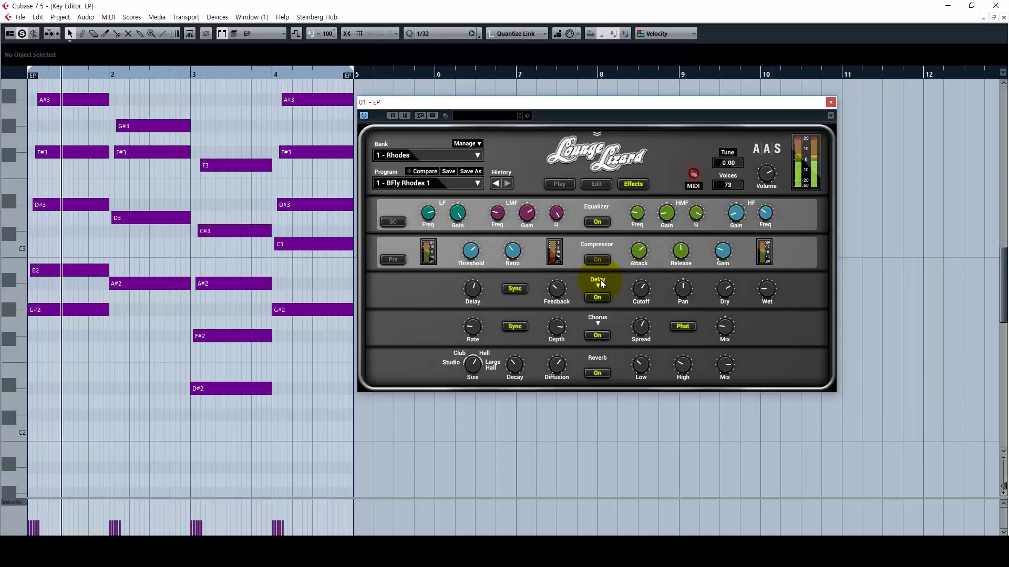
Step: Audition the progression while toggling the delay, reverb and compressor to compare their contribution to the sound
left_click(597, 298)
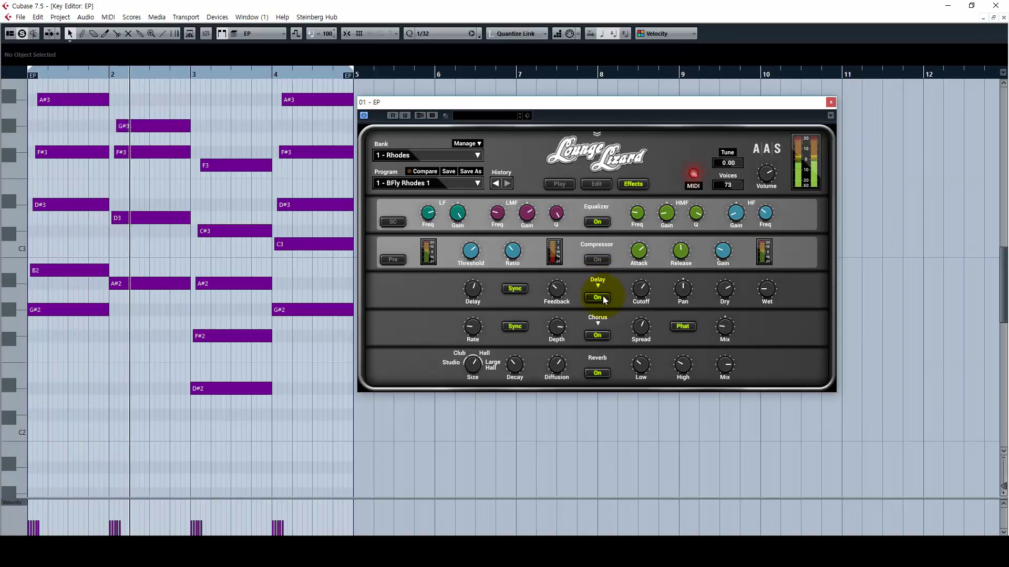
left_click(603, 373)
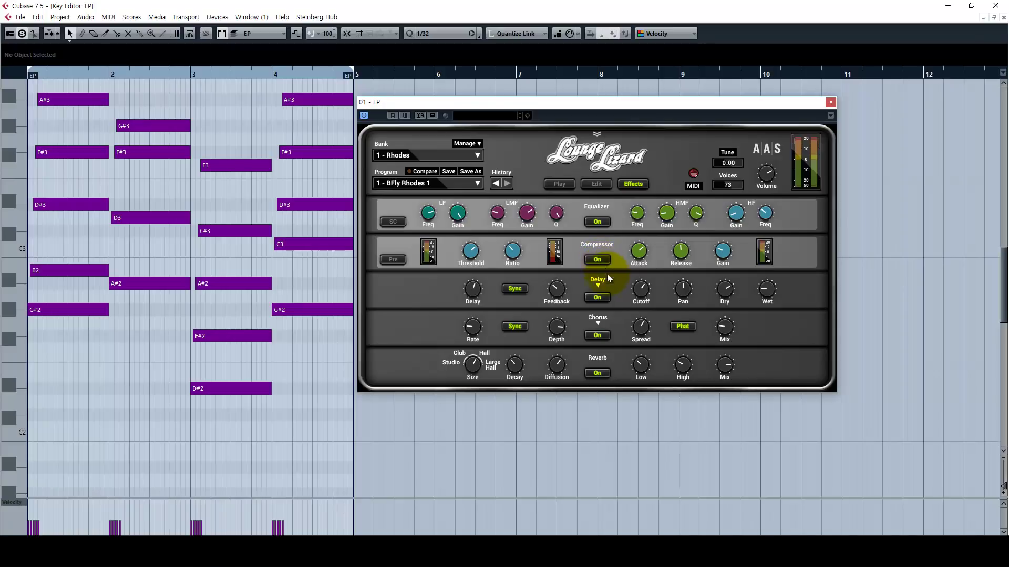
key("space")
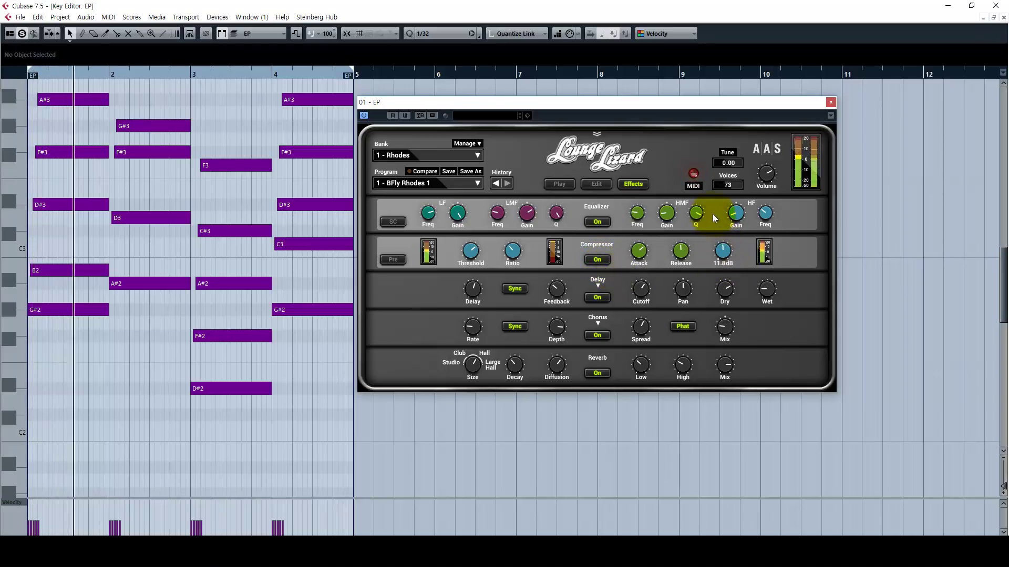
left_click(597, 260)
left_click(598, 259)
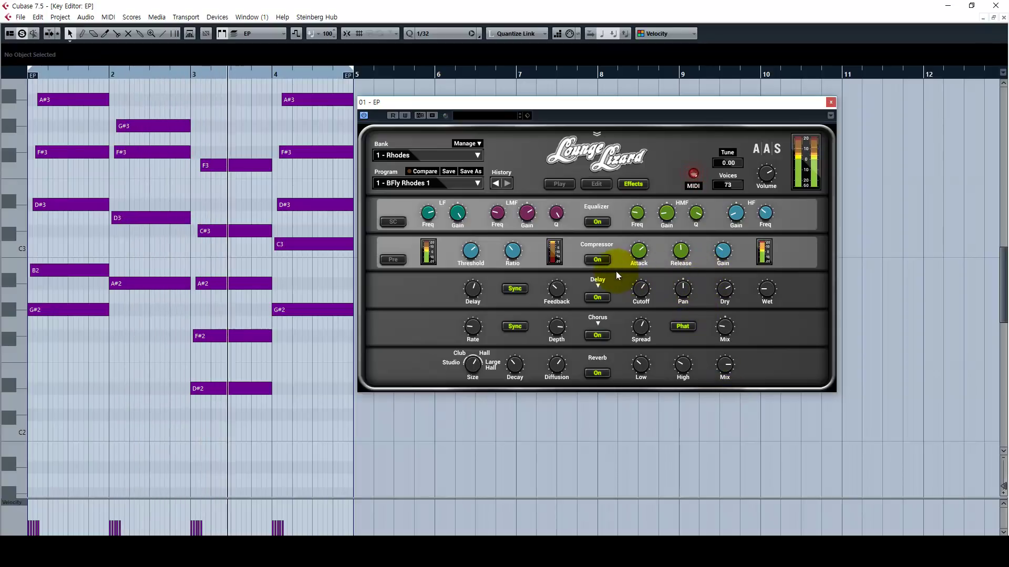
Step: Bypass the equalizer, compressor, delay, chorus and reverb to hear the progression dry
left_click(596, 222)
left_click(598, 260)
left_click(598, 297)
left_click(598, 335)
left_click(597, 373)
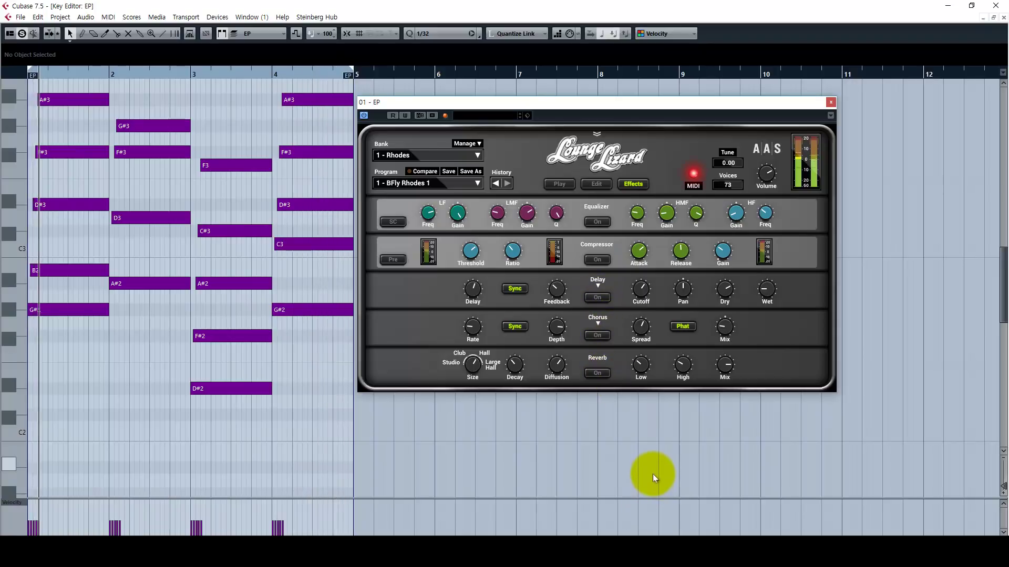
Step: Compare the dry electric piano with its tremolo switched off and on
left_click(561, 184)
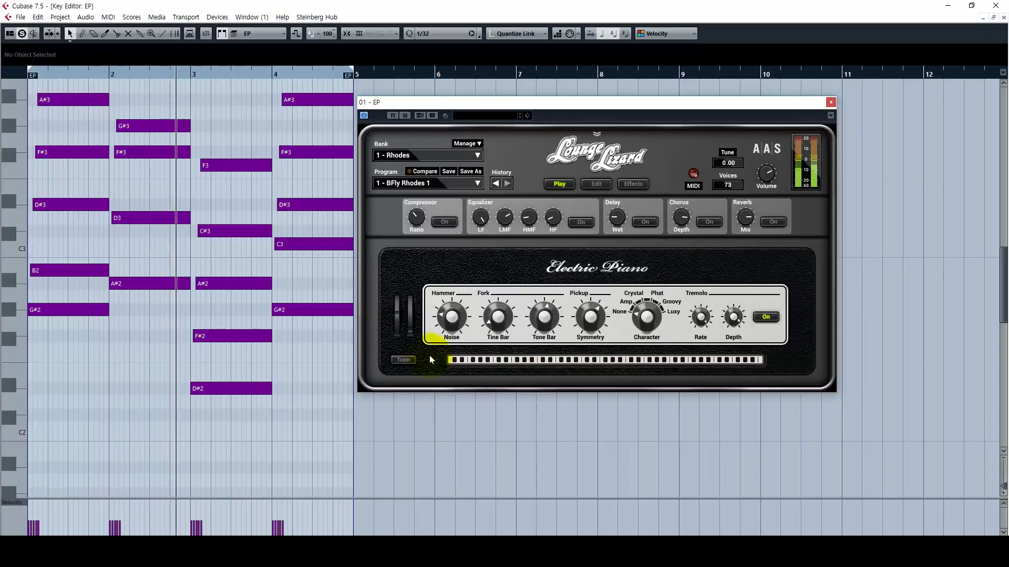
left_click(765, 317)
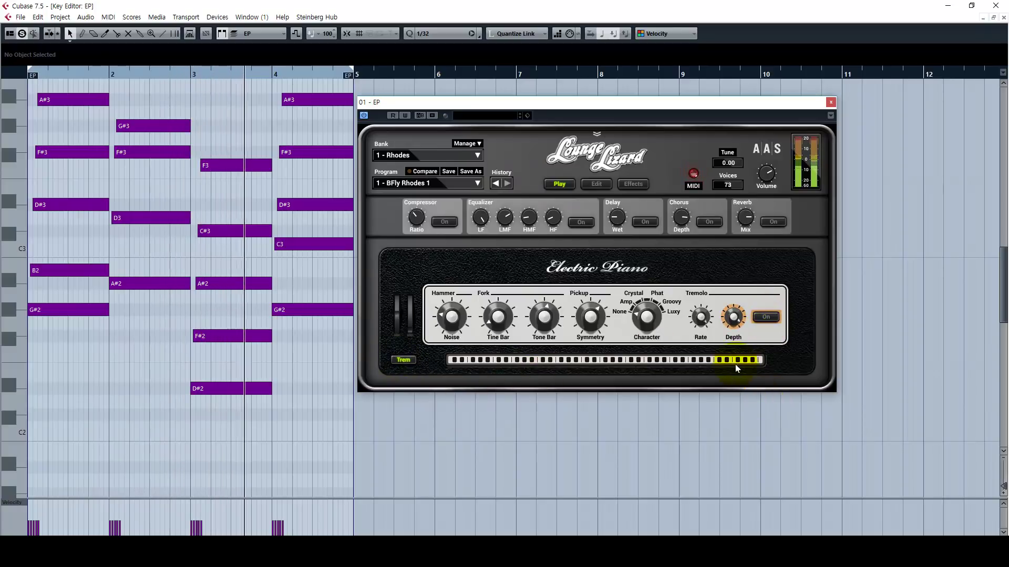
left_click(767, 318)
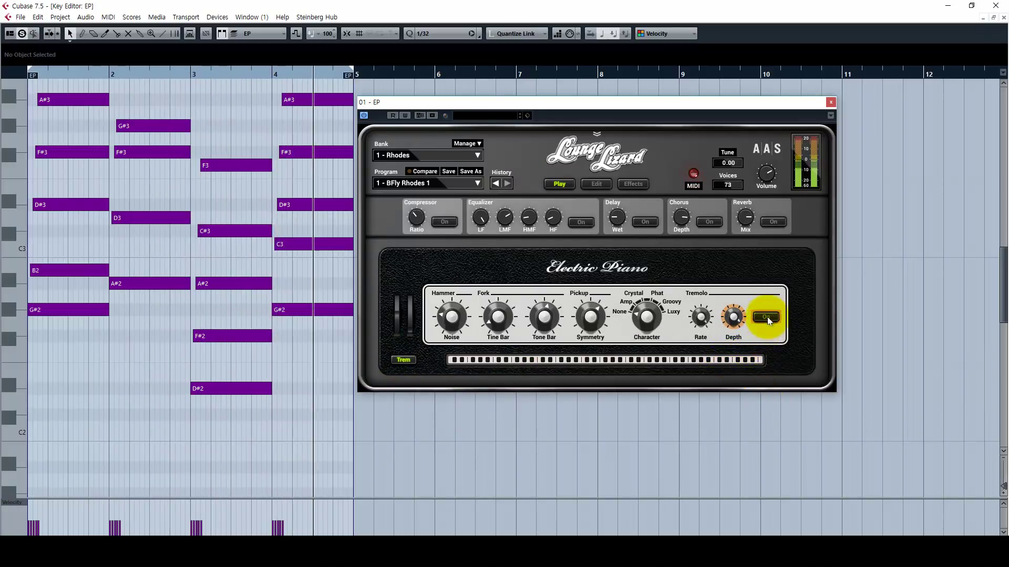
Step: Switch the equalizer, delay, chorus, reverb and compressor back on for the electric piano
left_click(633, 184)
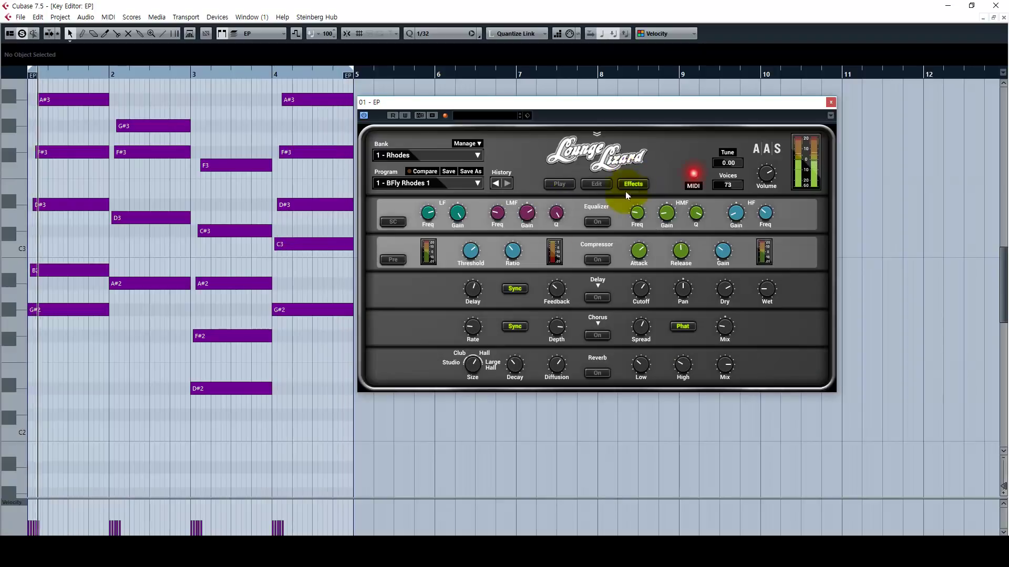
left_click(589, 222)
left_click(603, 298)
left_click(604, 336)
left_click(604, 372)
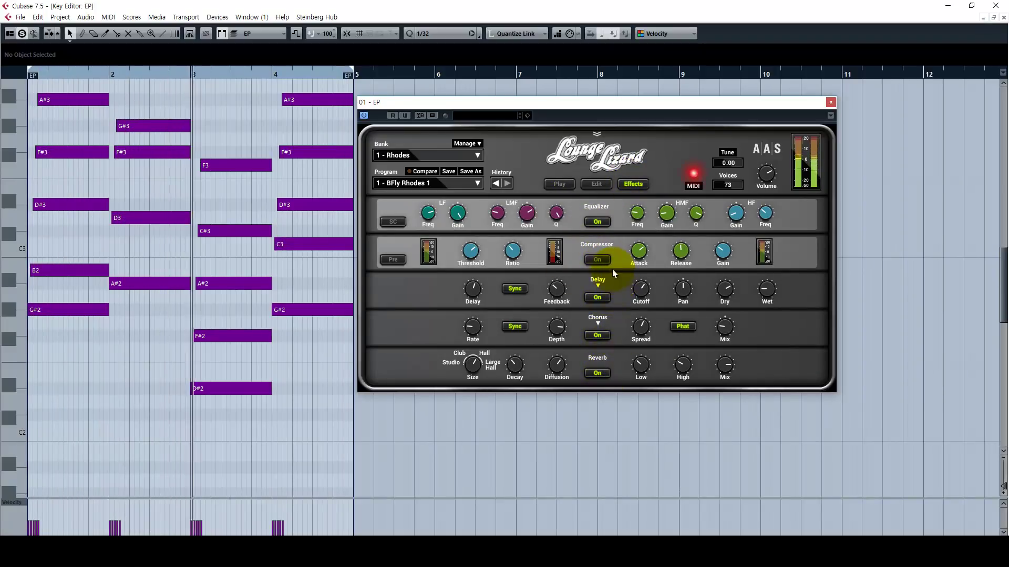
left_click(599, 260)
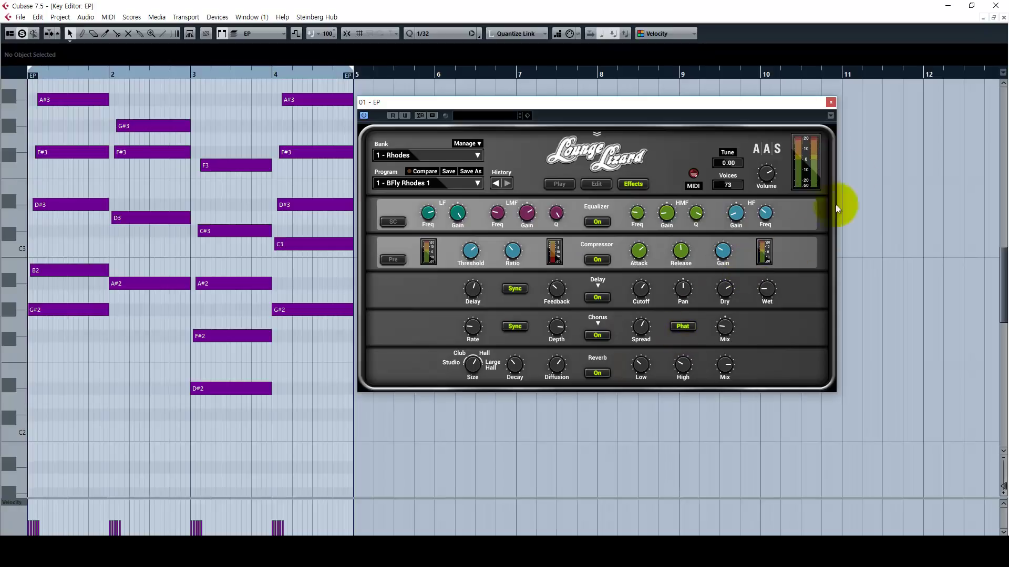
Step: Close the electric piano's instrument and note editor, solo the Marimba track, and open its part in the Key Editor
left_click(830, 103)
left_click(1003, 18)
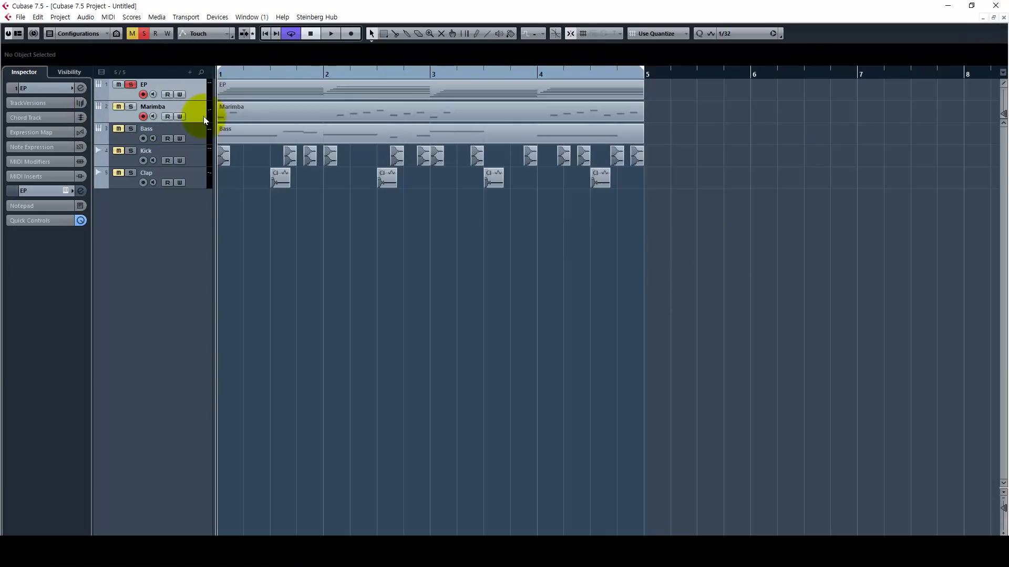
key("ctrl+a")
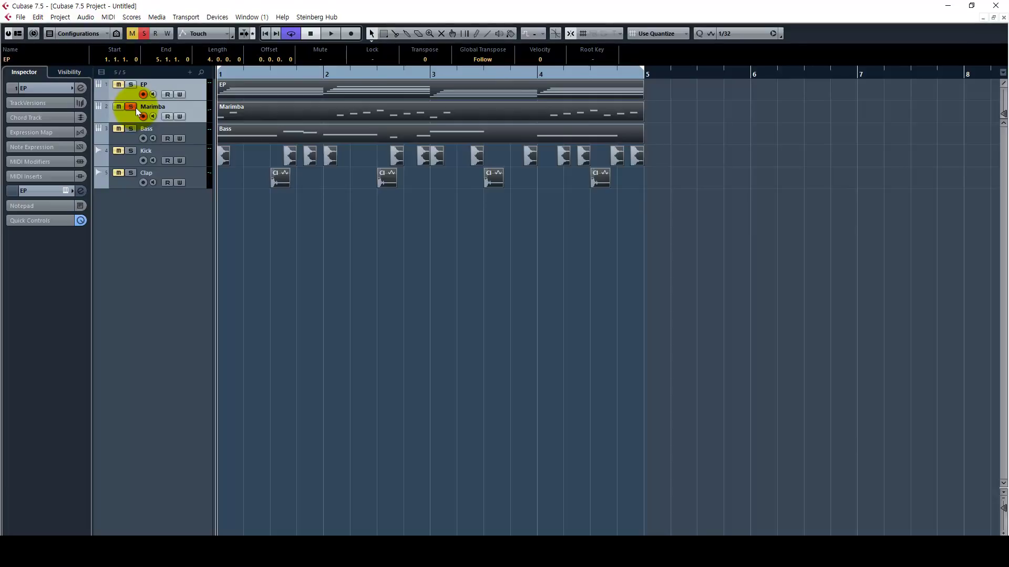
left_click(197, 113)
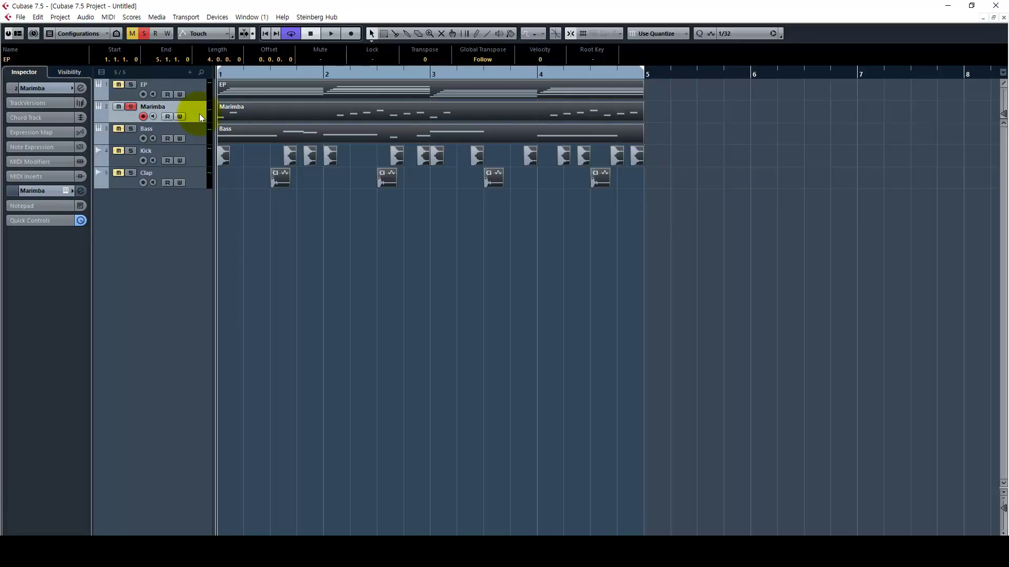
key("ctrl+e")
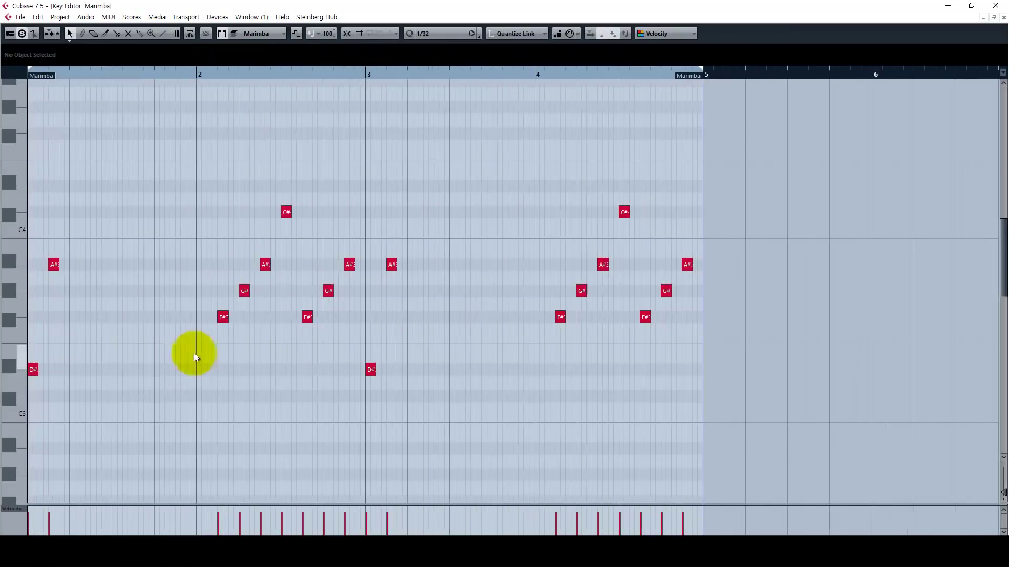
Step: Play the marimba part, mark the notes of its first two bars, and check the tempo on the transport panel
key("space")
key("h")
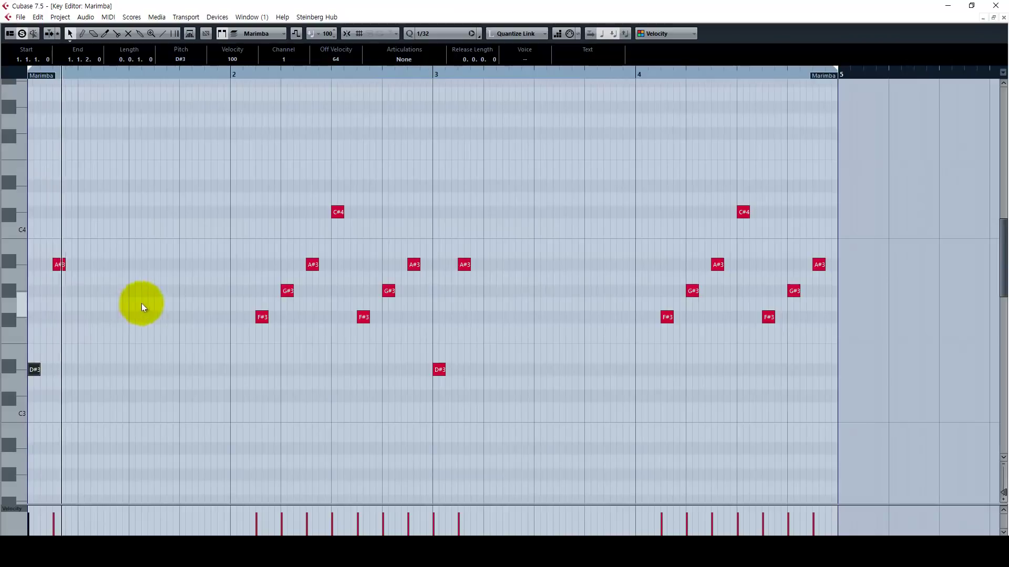
scroll(412, 412, "down", 2)
left_click_drag(412, 411, 277, 241)
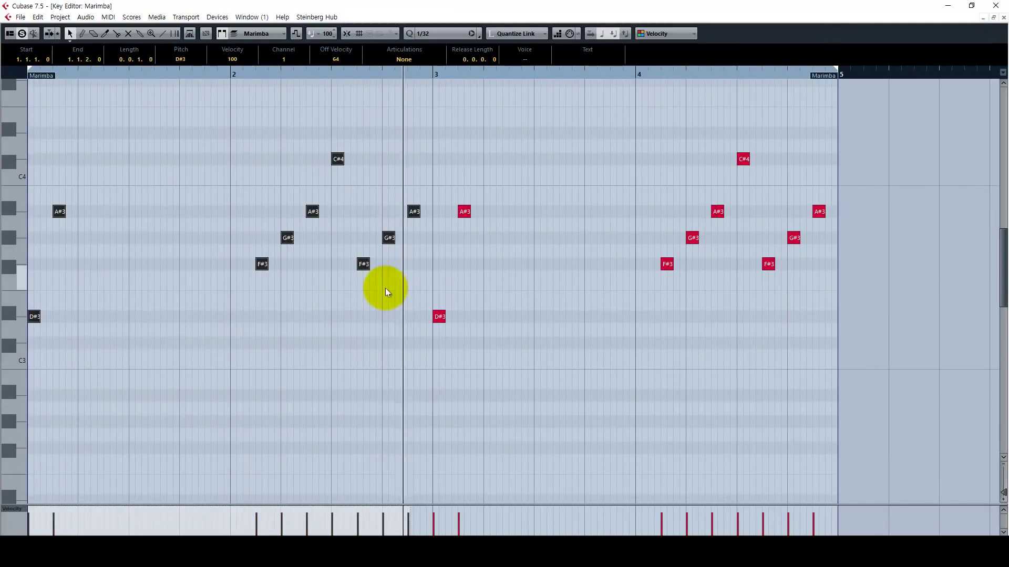
left_click_drag(412, 318, 29, 107)
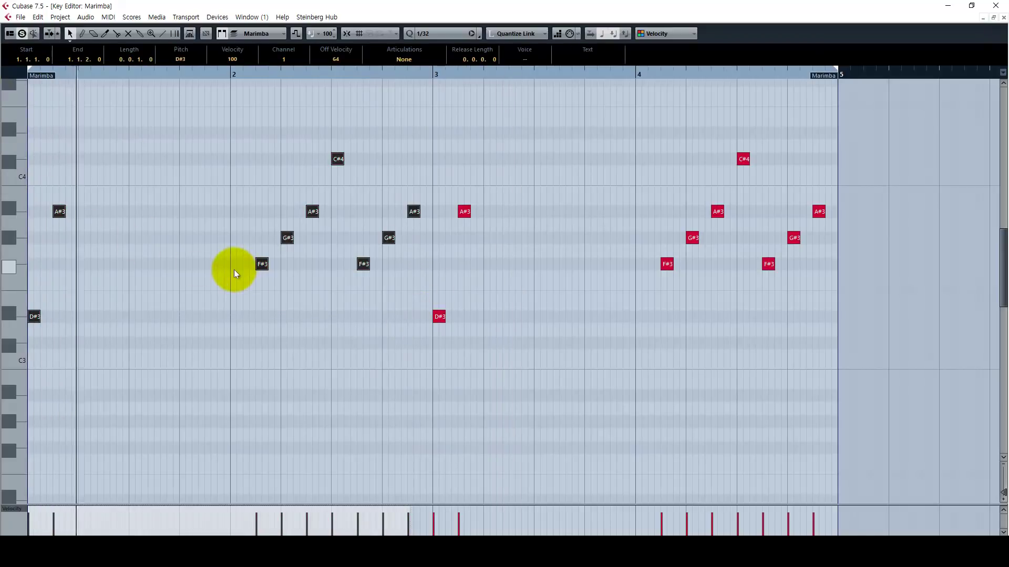
key("h")
key("F2")
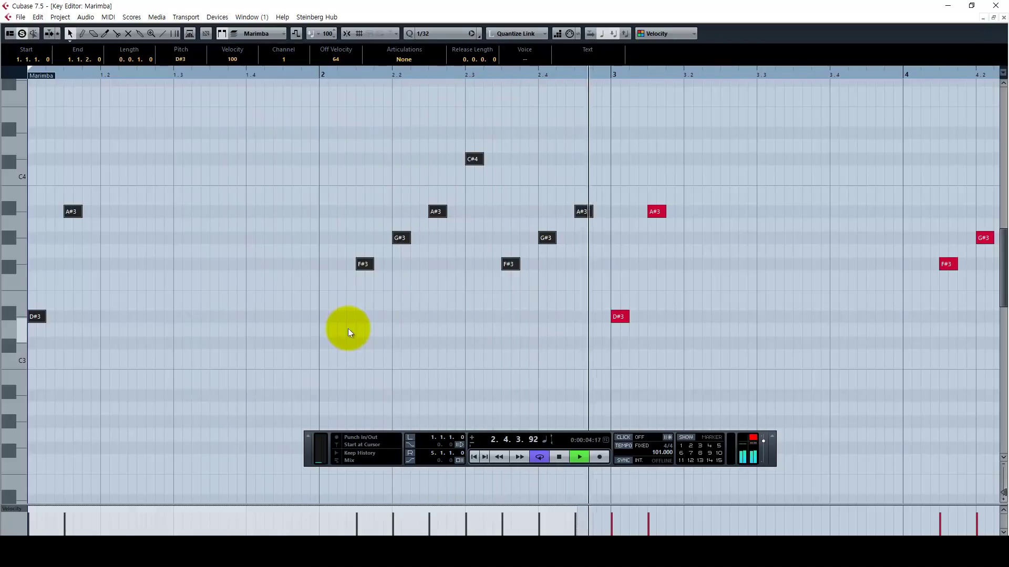
key("F2")
key("space")
Step: Highlight the marimba phrase from the opening D#3 up to C#4, clear the selection, and play the pattern again
left_click(308, 309)
key("Right")
left_click_drag(336, 247, 339, 246)
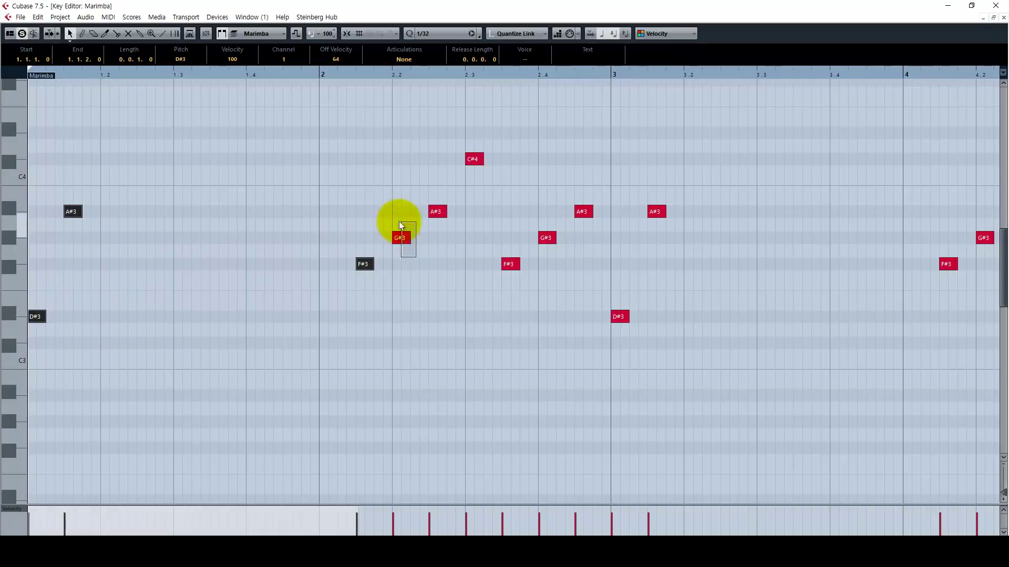
key("shift+Right")
key("shift+Right")
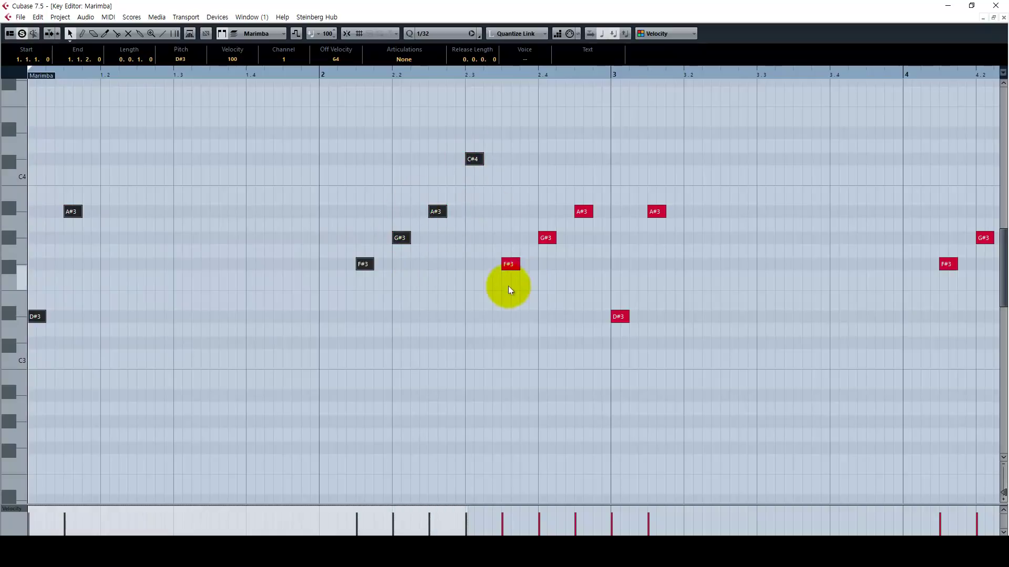
left_click(469, 321)
key("space")
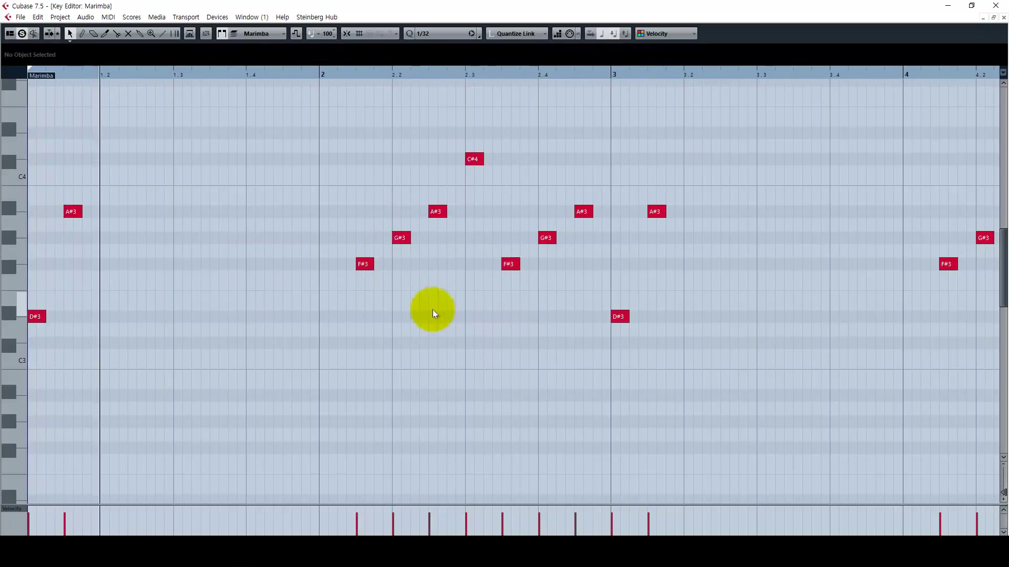
right_click(560, 263)
left_click(556, 261)
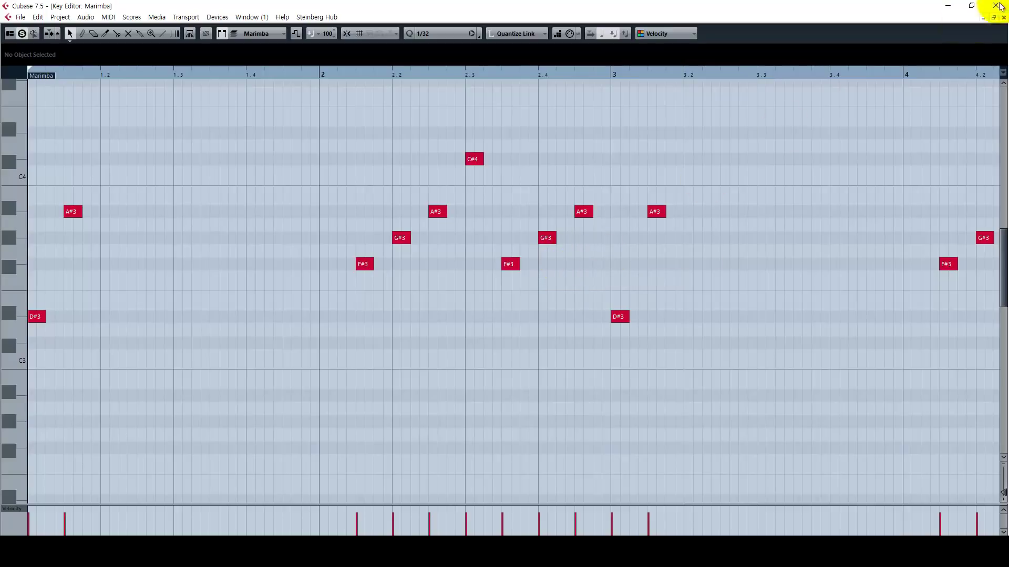
Step: Close the marimba note editor and play the EP and Marimba tracks soloed together
left_click(1004, 17)
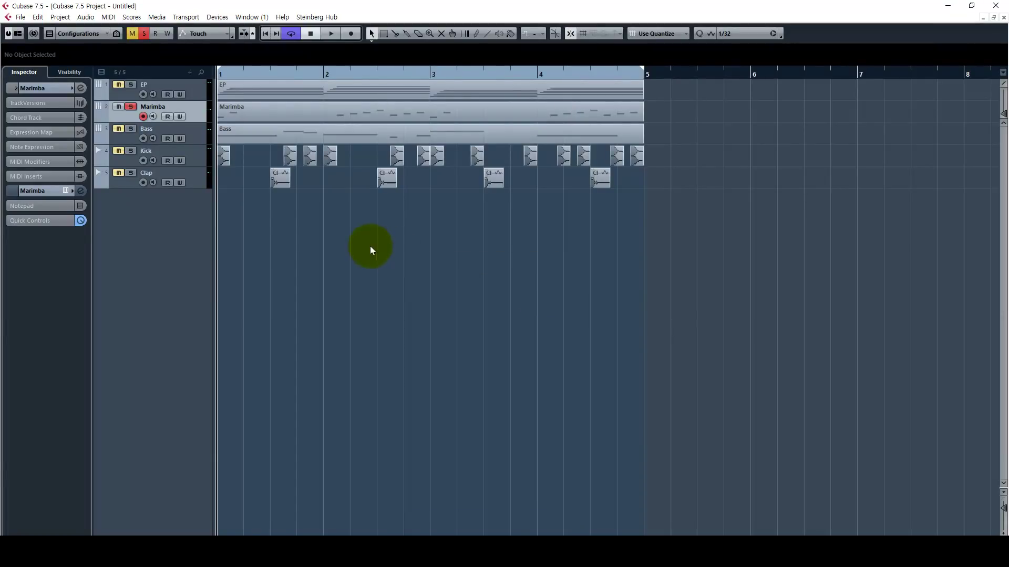
key("space")
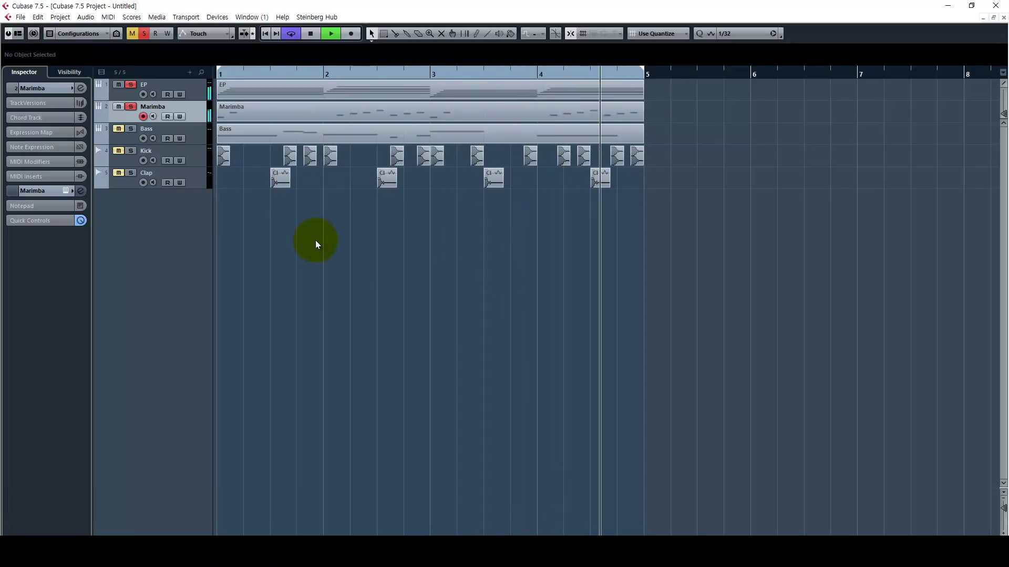
Step: Solo the Bass track, open its part in the Key Editor, and pick out the C#2 note late in bar 1
left_click(191, 135)
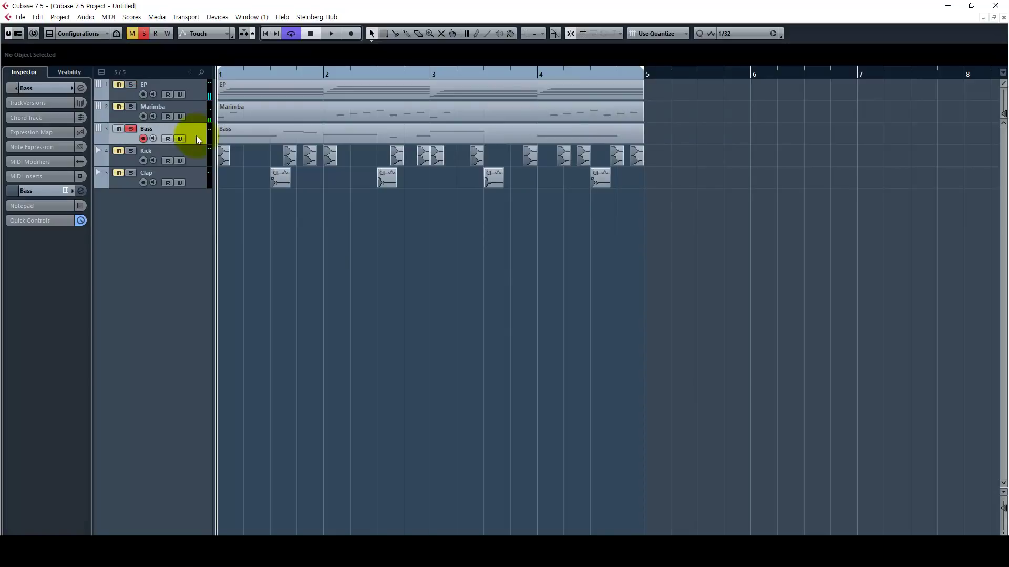
double_click(280, 138)
left_click(117, 327)
left_click(134, 244)
left_click_drag(151, 273, 182, 257)
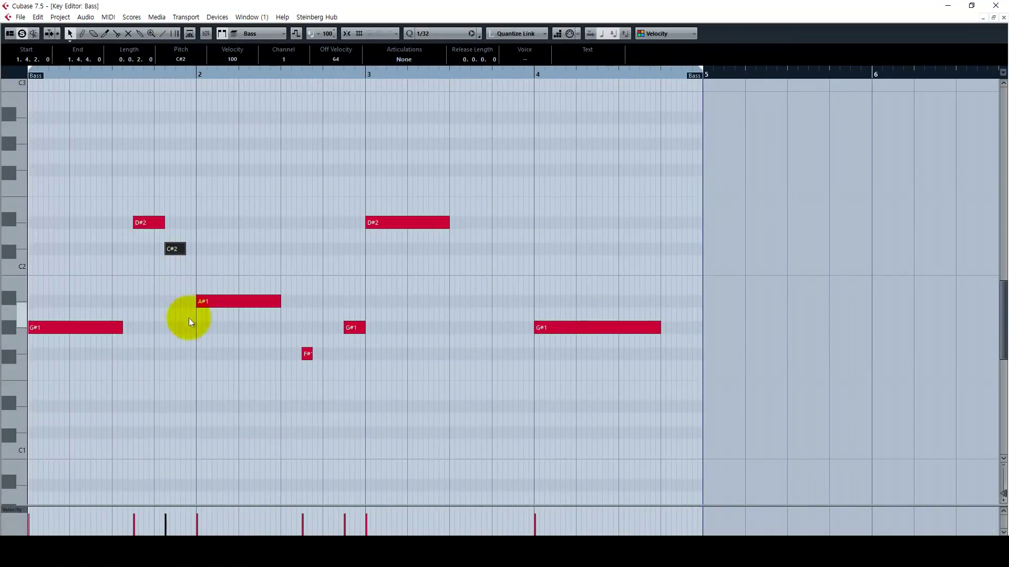
Step: Select the long bass notes that start the four bars: G#1, A#1, D#2 and G#1
left_click(252, 301, "shift")
left_click(415, 222, "shift")
left_click(594, 327, "shift")
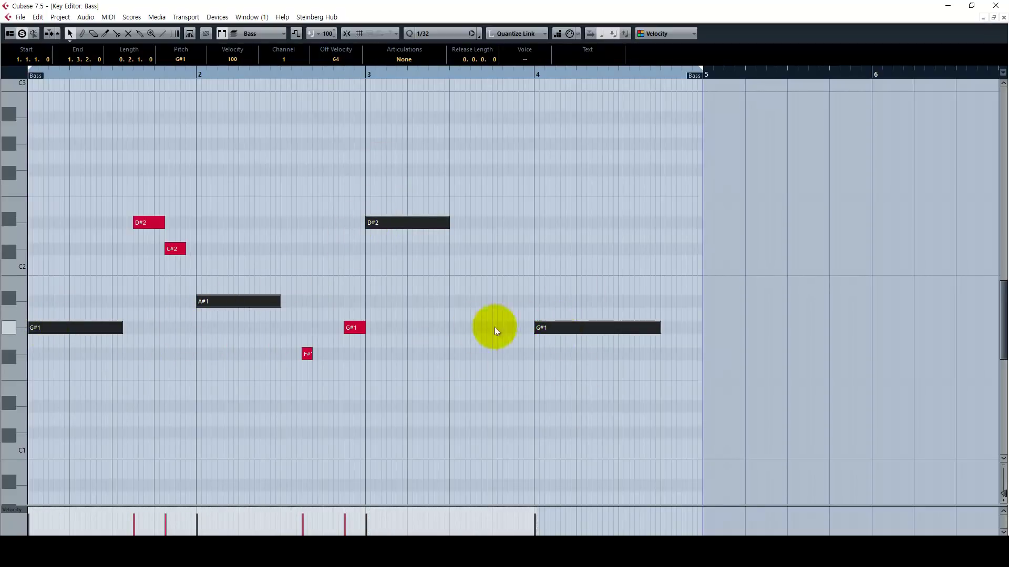
Step: Select the short connecting bass notes D#2, C#2, F# and G#1 in bars 1 and 2, and play the bass line
left_click_drag(192, 267, 128, 213)
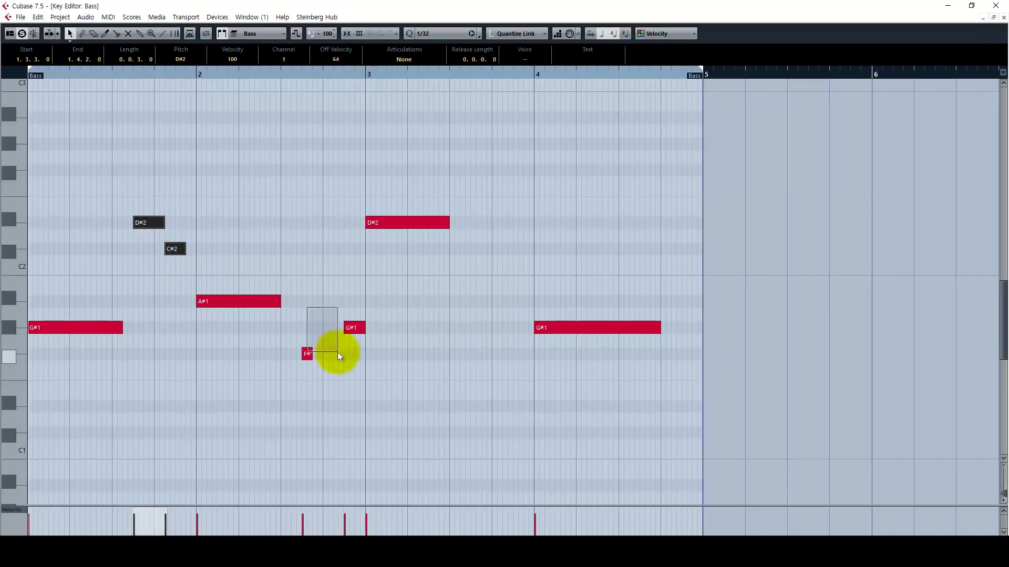
left_click_drag(304, 302, 418, 417)
key("space")
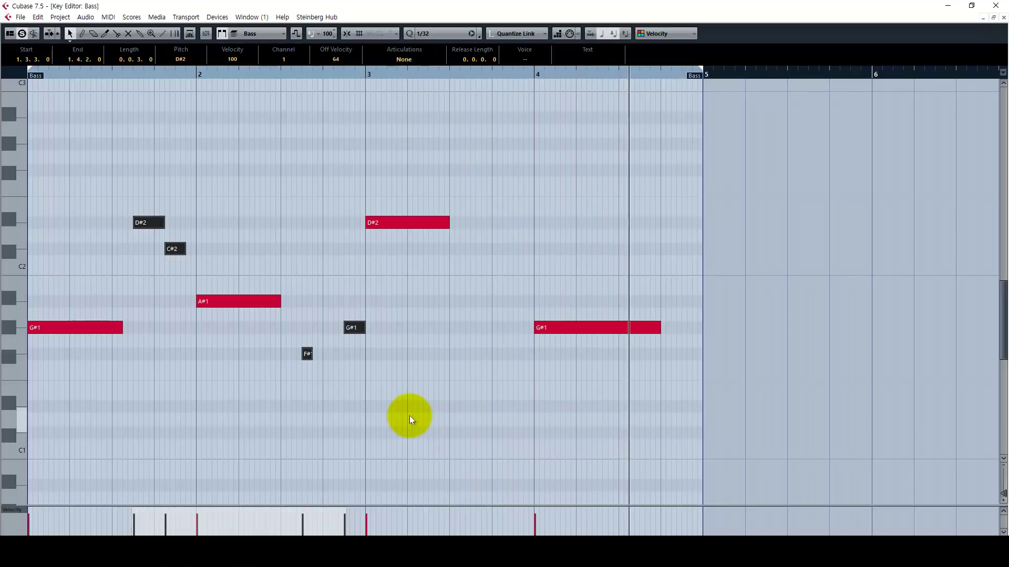
Step: Try the long D#2 bass note at bar 3 an octave lower, and restore it to its original octave
left_click(382, 223)
key("shift+Down")
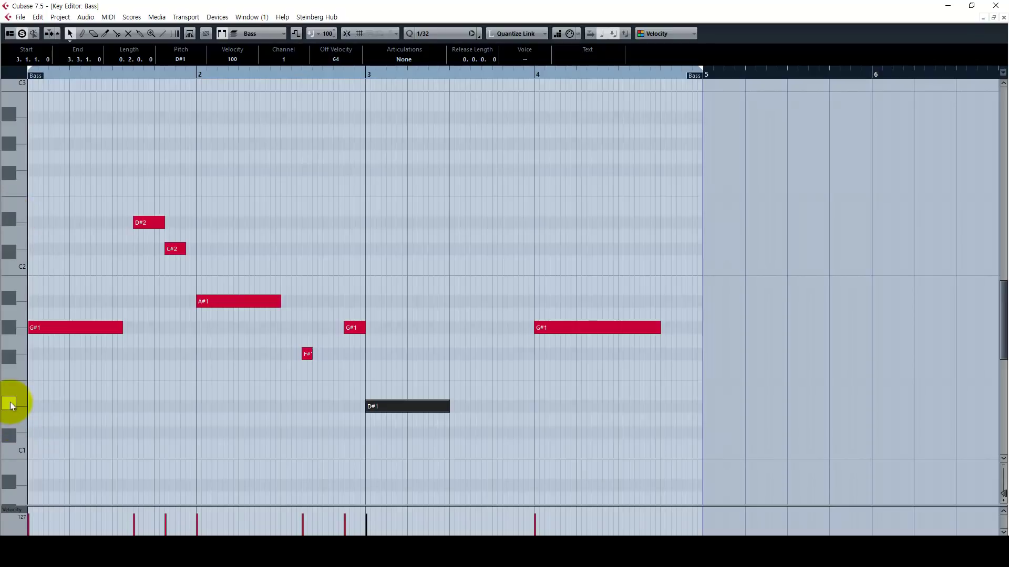
key("shift+Up")
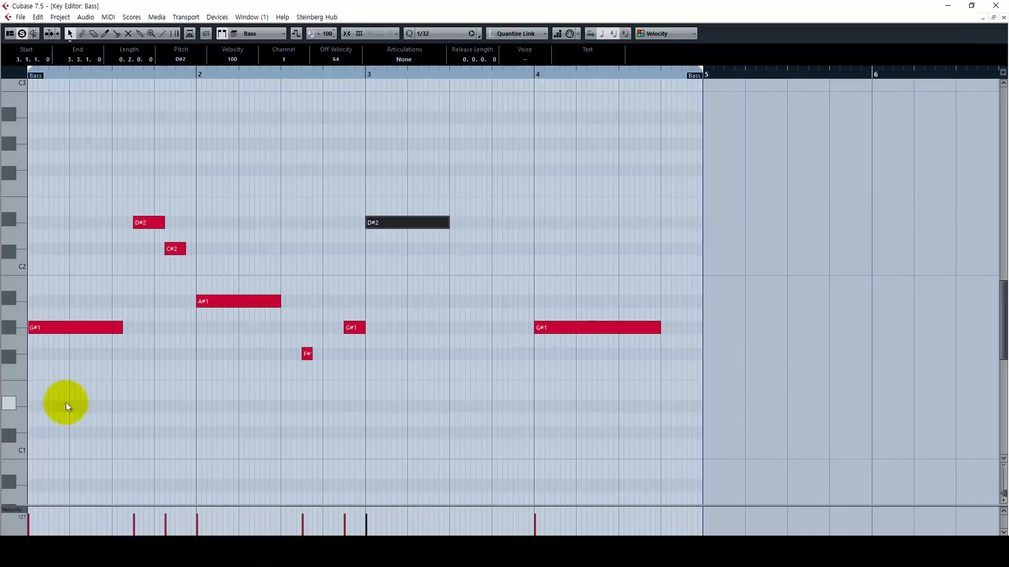
left_click_drag(547, 412, 46, 83)
left_click(392, 232)
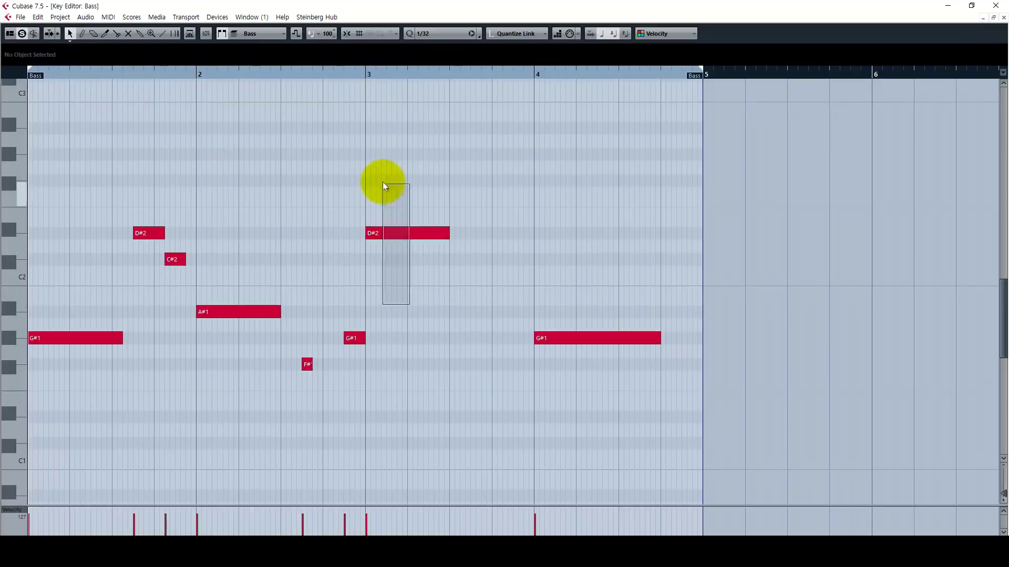
key("shift+Down")
key("shift+Up")
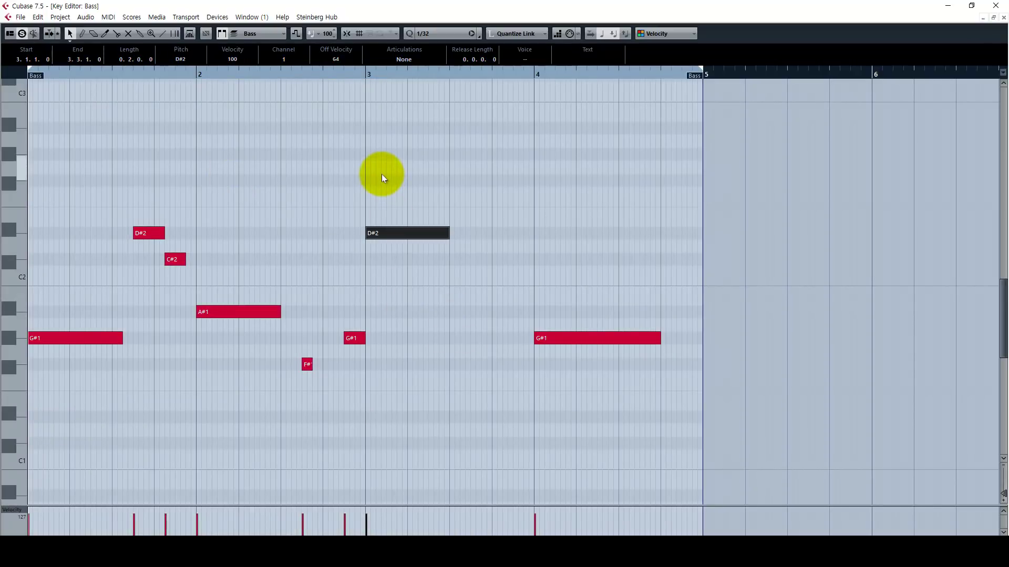
Step: Play the bass line across all four bars and clear the note selection
key("space")
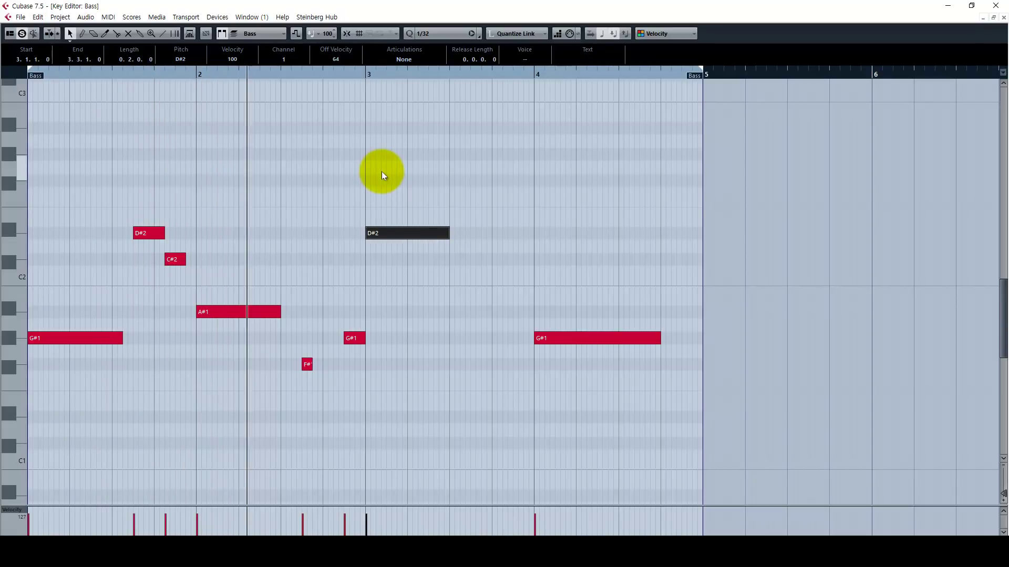
scroll(382, 171, "down", 3)
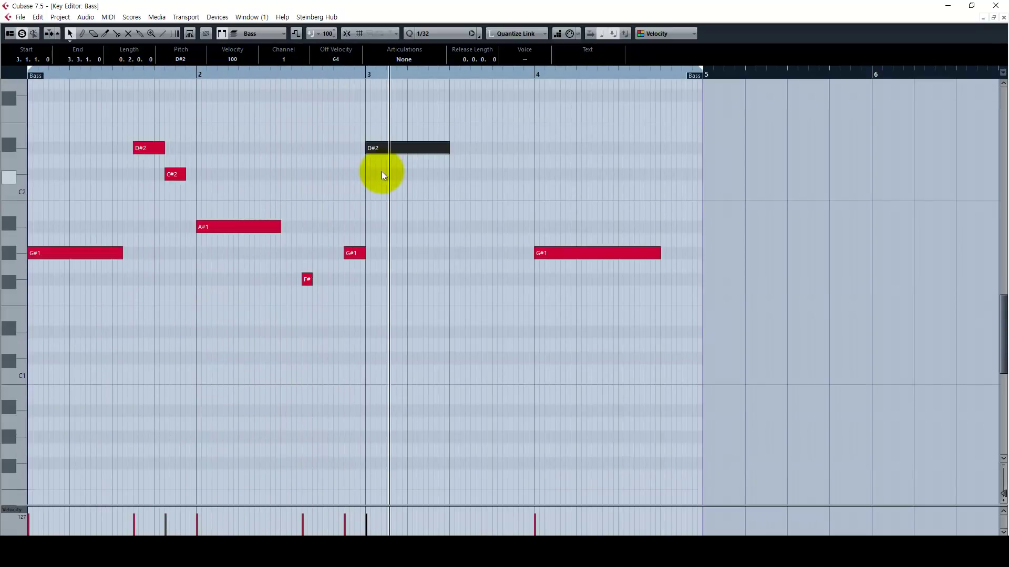
scroll(394, 178, "up", 3)
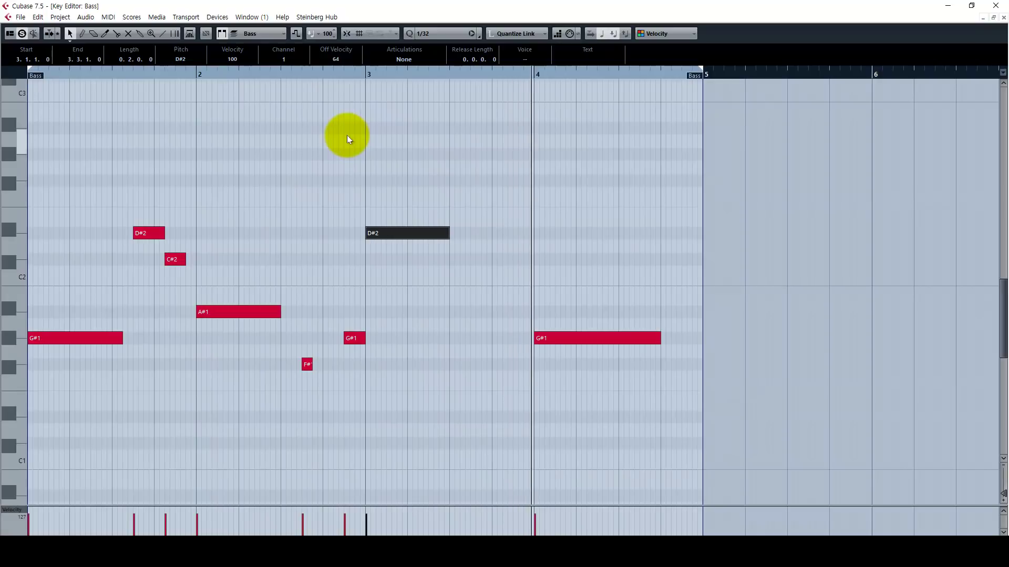
left_click(576, 149)
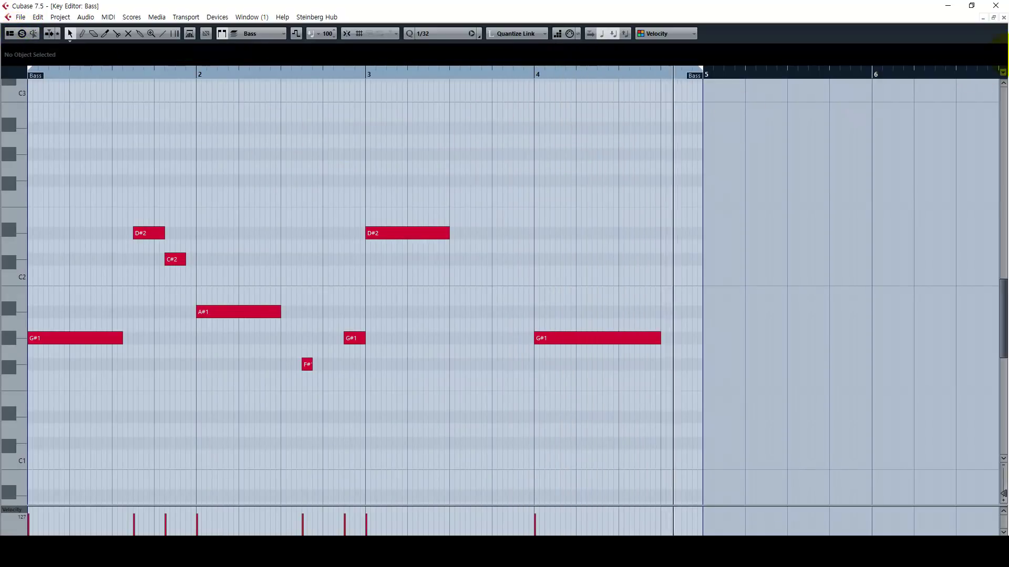
Step: Close the bass note editor and play the EP, Marimba and Bass tracks soloed together
left_click(1003, 17)
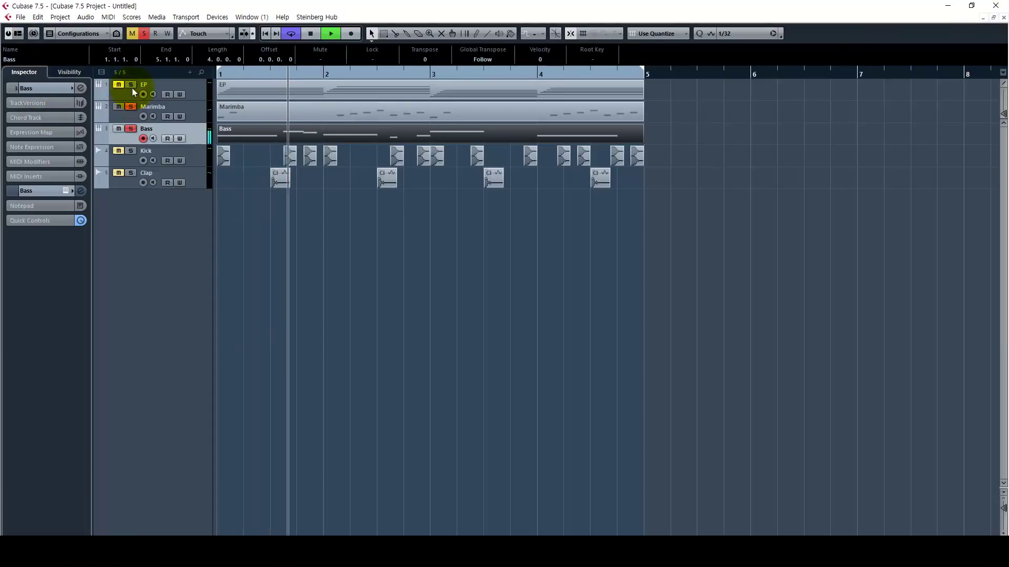
left_click(357, 235)
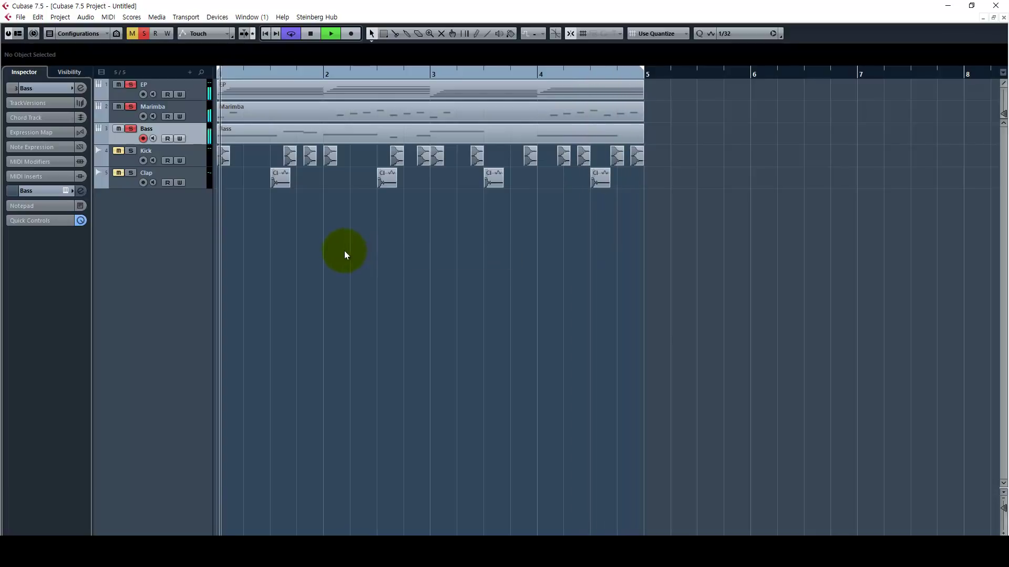
key("space")
Step: Select the Kick and Clap tracks, solo both, and start playback
left_click(207, 159)
left_click(194, 177, "shift")
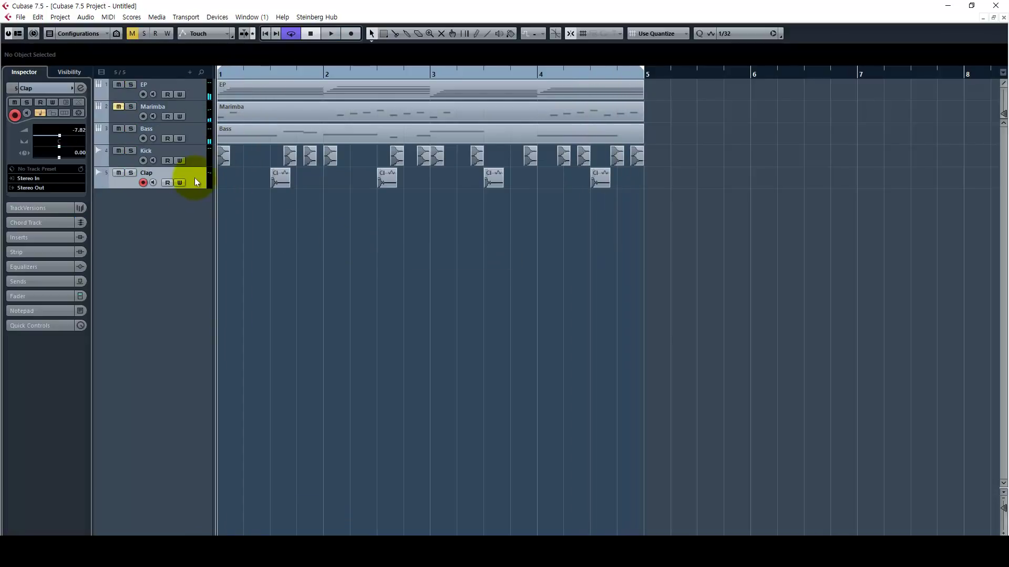
key("space")
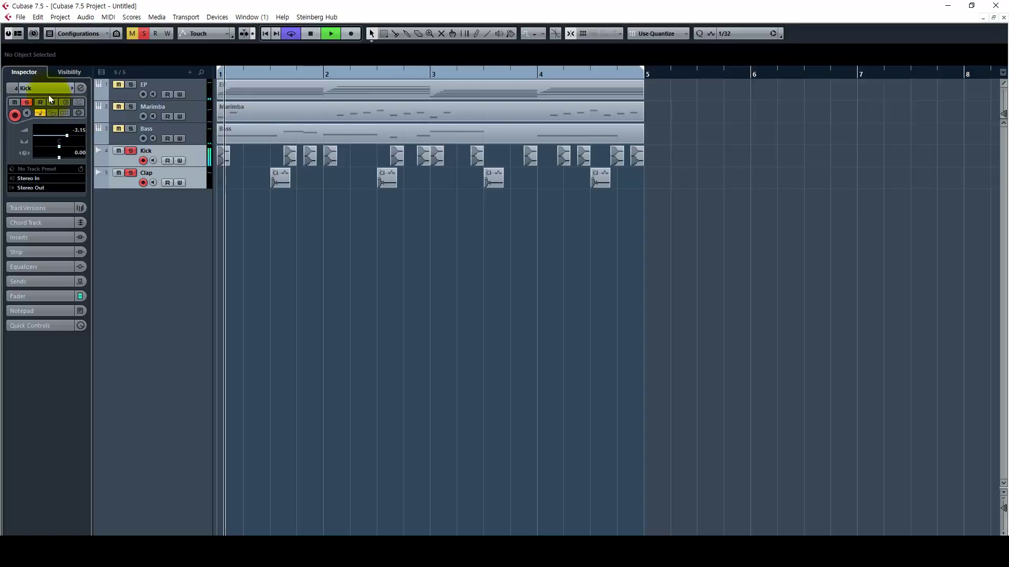
Step: Enlarge the Kick and Clap track lanes, show the Transport panel, and stop playback after listening to the drums
left_click(48, 89)
left_click_drag(194, 166, 201, 208)
key("h")
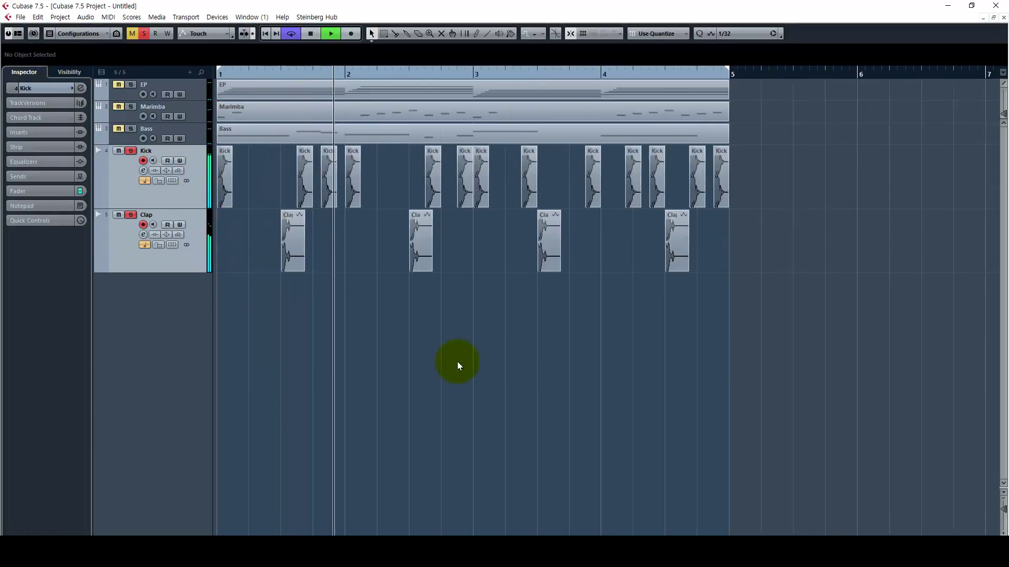
key("h")
key("F2")
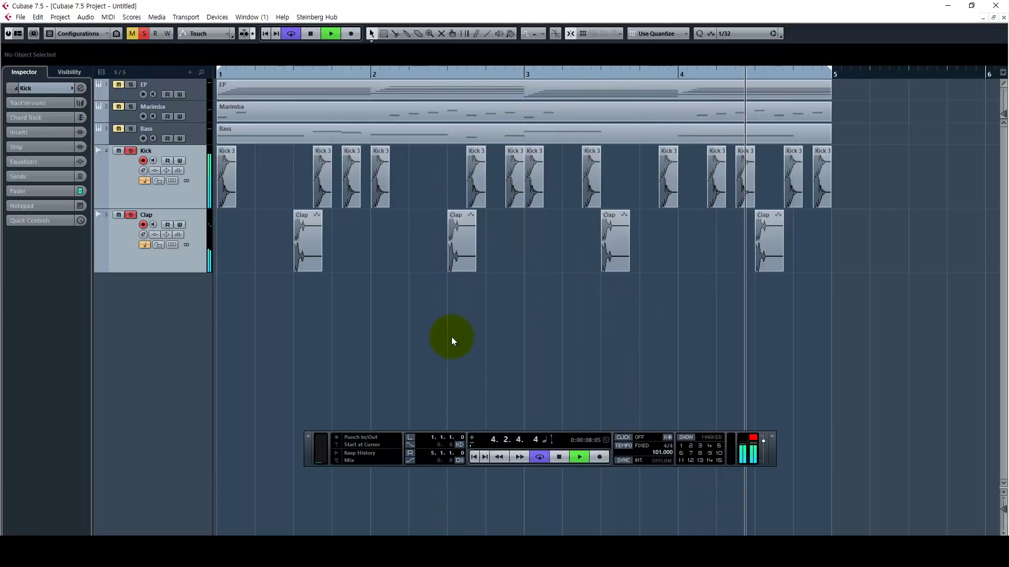
key("space")
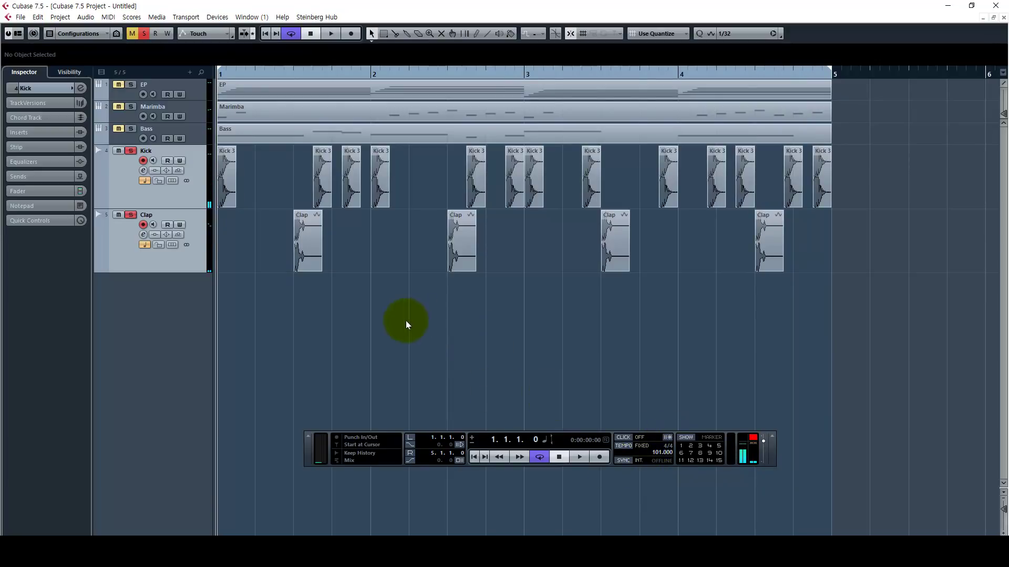
Step: Try rearranging the claps onto beats 2 and 4 of bars 1 and 2
left_click_drag(308, 245, 342, 251)
left_click(461, 247)
key("Delete")
left_click_drag(388, 277, 424, 244)
left_click(424, 279)
Step: Turn on the metronome click and play the rearranged clap pattern with the kick
key("c")
key("space")
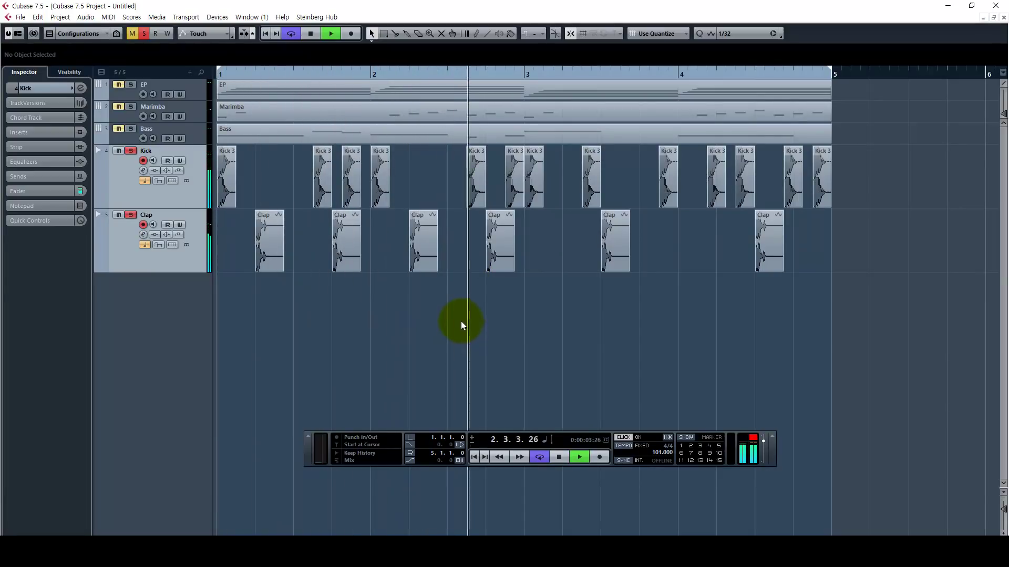
key("space")
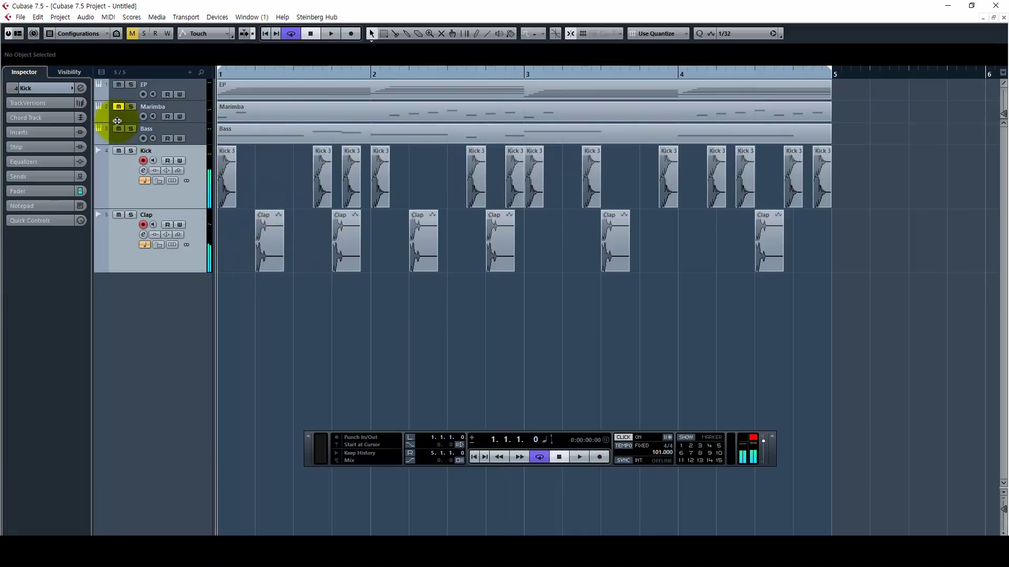
Step: Play all tracks unsoloed with the rearranged claps, and turn off the metronome click
key("space")
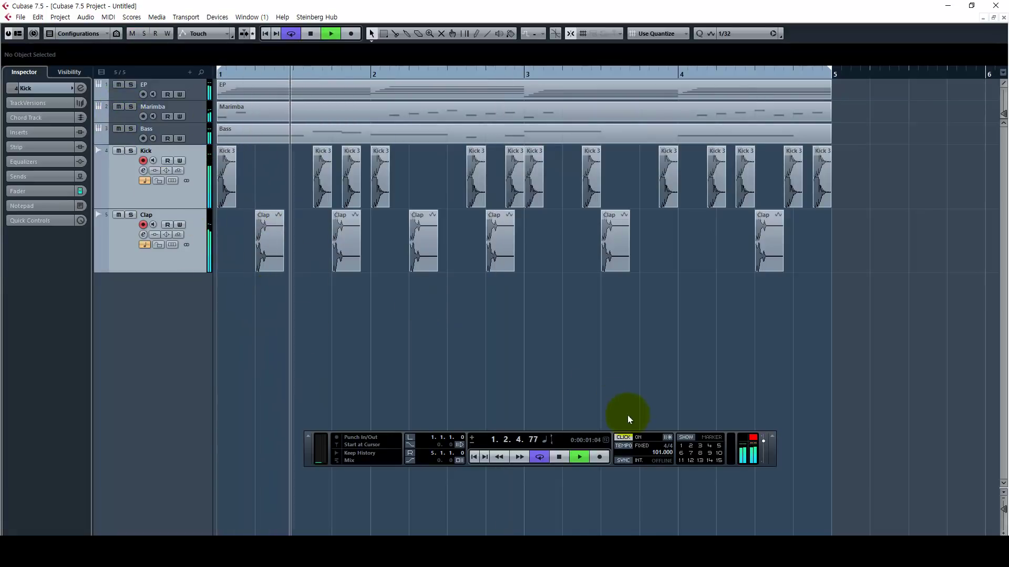
left_click(622, 437)
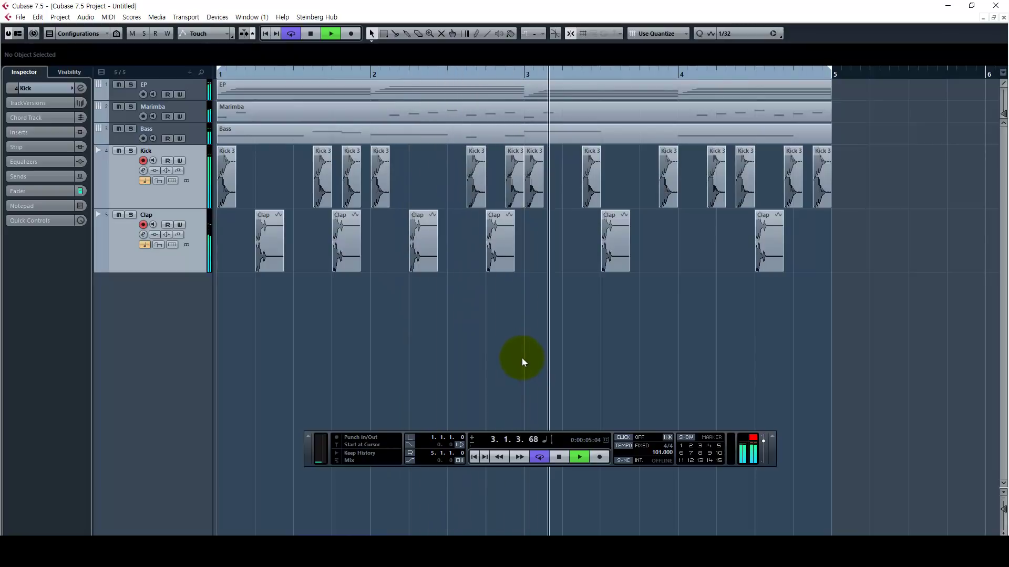
key("space")
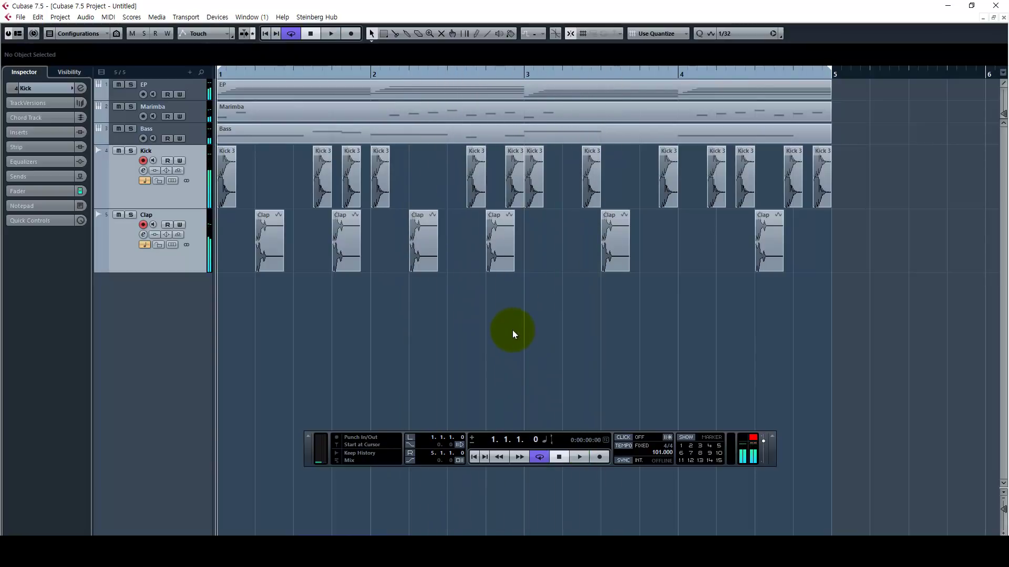
Step: Select the four claps in bars 1 and 2 and undo their rearrangement, back to one clap on beat 3
left_click_drag(188, 244, 189, 245)
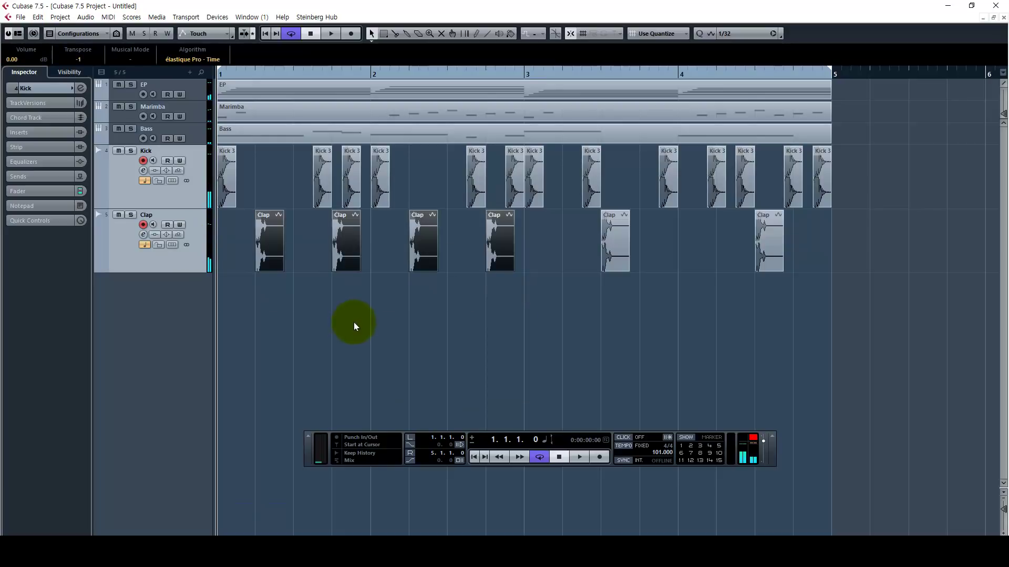
key("ctrl+z")
key("ctrl+z")
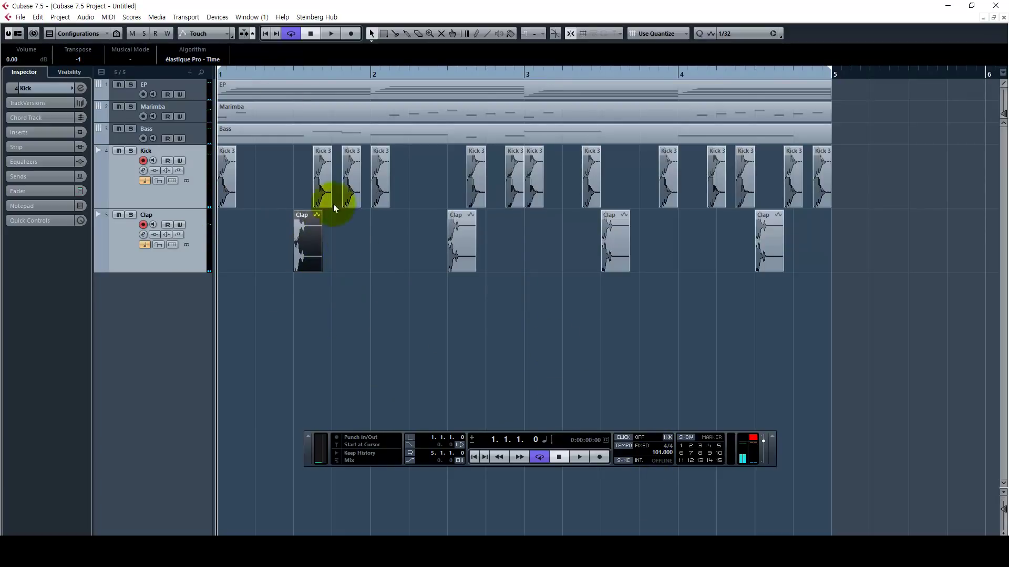
Step: Play the full loop with the claps on beat 3 of each bar, and clear the clap selection
key("space")
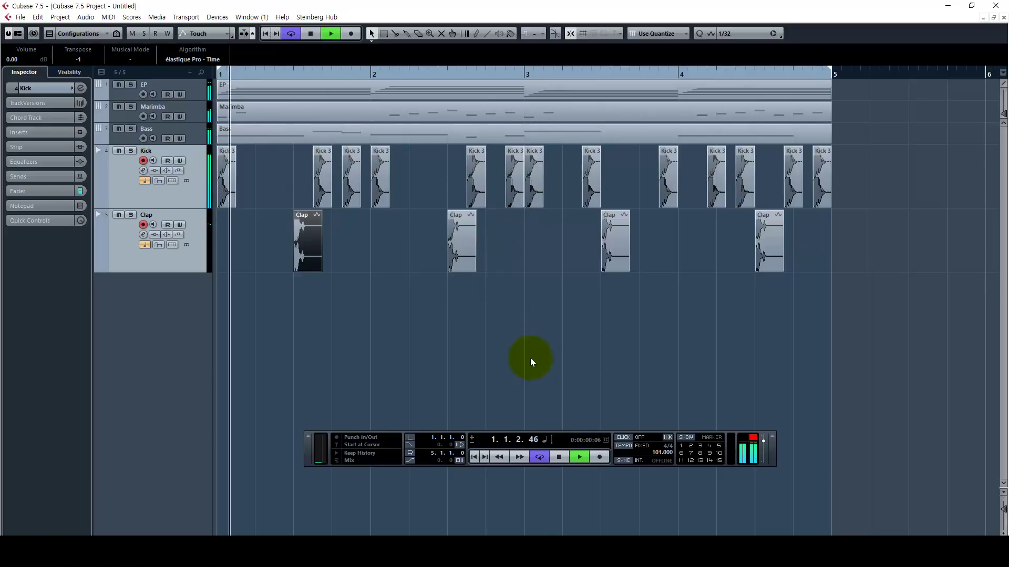
left_click(527, 353)
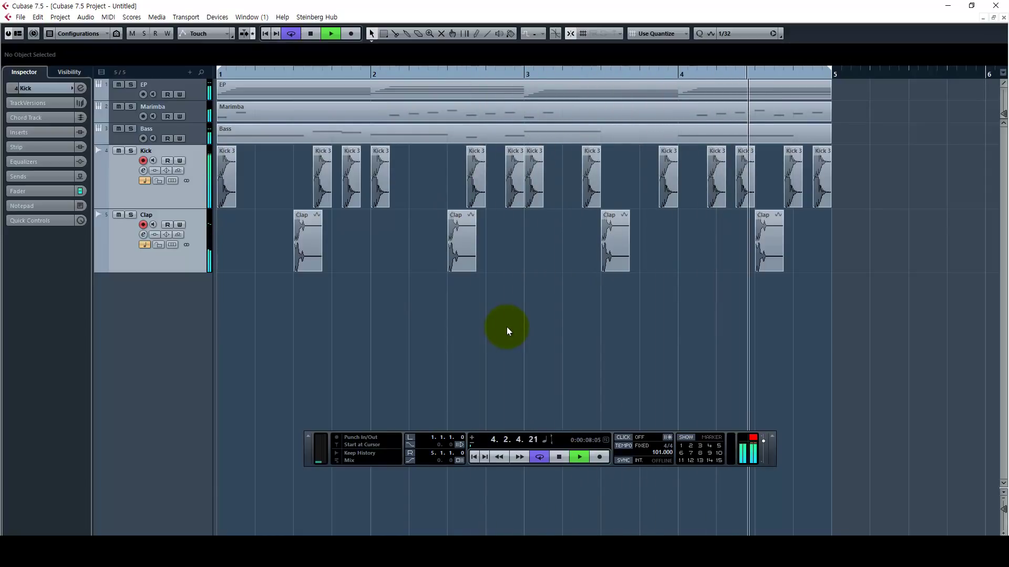
key("space")
Step: Solo the Clap track and ready the first clap in bar 1 for resizing with time stretch
key("h")
key("h")
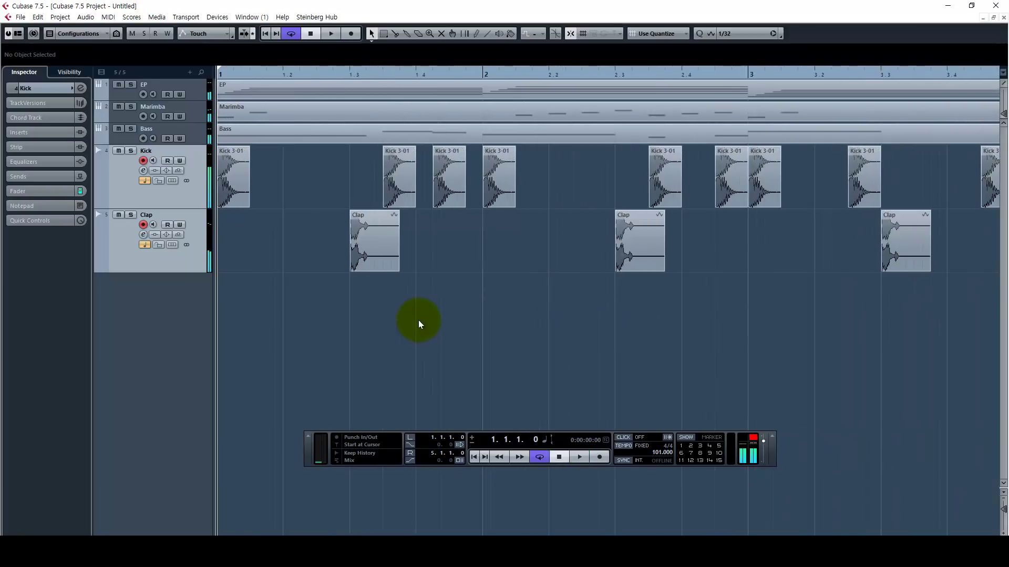
left_click(469, 269)
left_click(198, 265)
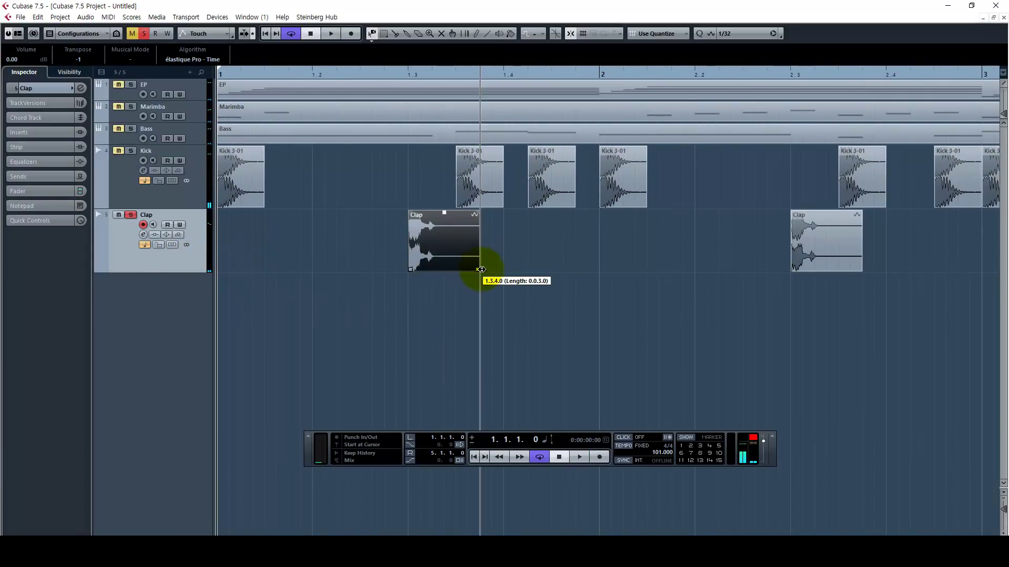
left_click_drag(515, 269, 520, 257)
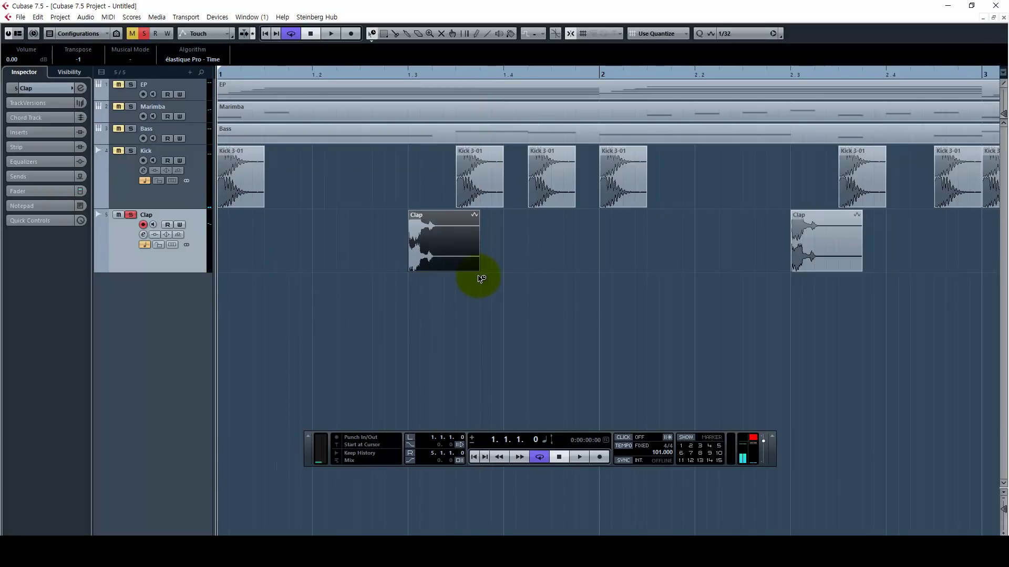
Step: Time-stretch the first clap to end at beat 4 of bar 1, and play it from its start at beat 3
left_click_drag(477, 272, 503, 279)
left_click(406, 75)
key("space")
key("space")
Step: Time-stretch the first clap further to end at bar 2, and replay it several times
left_click_drag(504, 273, 598, 271)
key("space")
key("space")
key("space")
key("space")
key("space")
key("space")
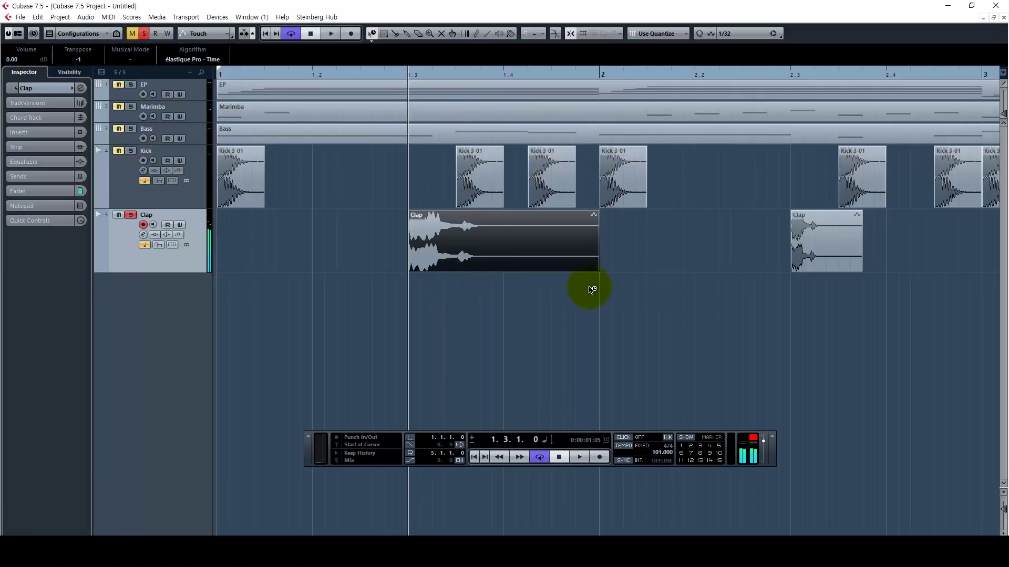
Step: Shrink the first clap with time stretch to a length of 0.0.3.0, ending at 1.3.4.0, and replay it repeatedly
left_click_drag(595, 271, 480, 271)
key("space")
key("space")
key("space")
key("space")
key("space")
key("space")
key("space")
key("space")
key("space")
key("space")
key("space")
key("space")
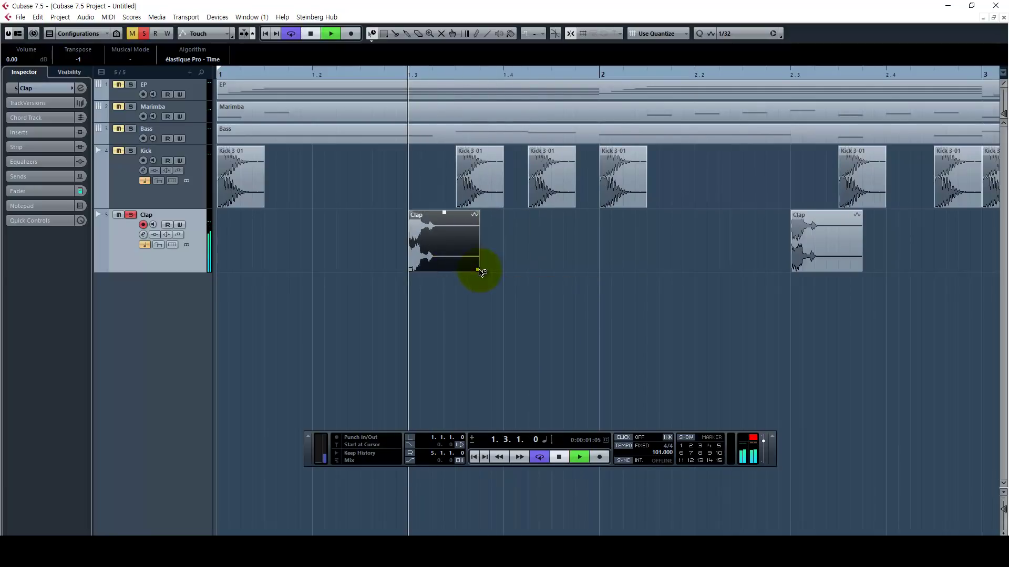
key("space")
key("space")
key("space")
key("space")
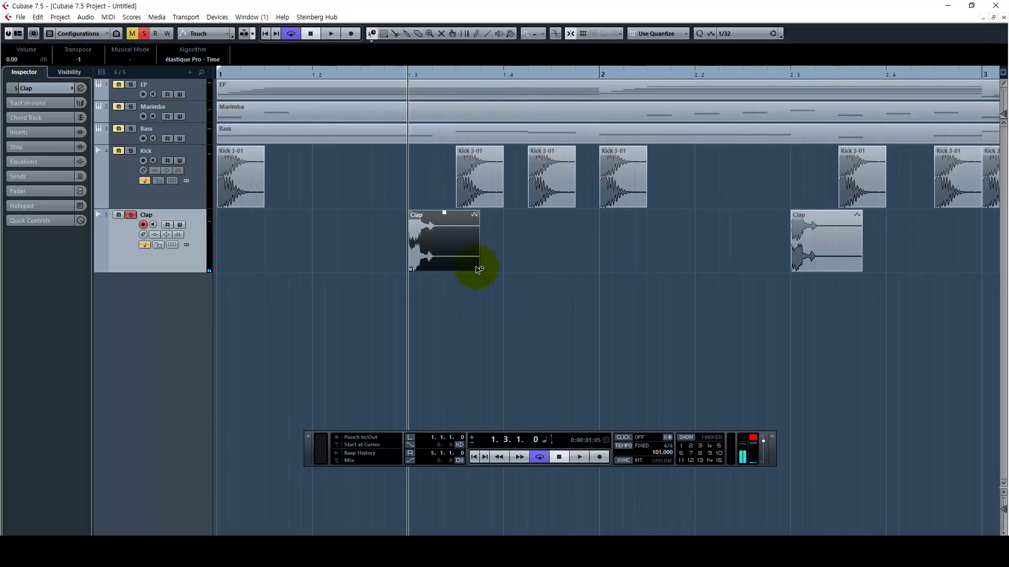
Step: Try time-stretching the first clap to end at beat 2 of bar 2, play it, and undo the stretch
left_click_drag(478, 270, 689, 268)
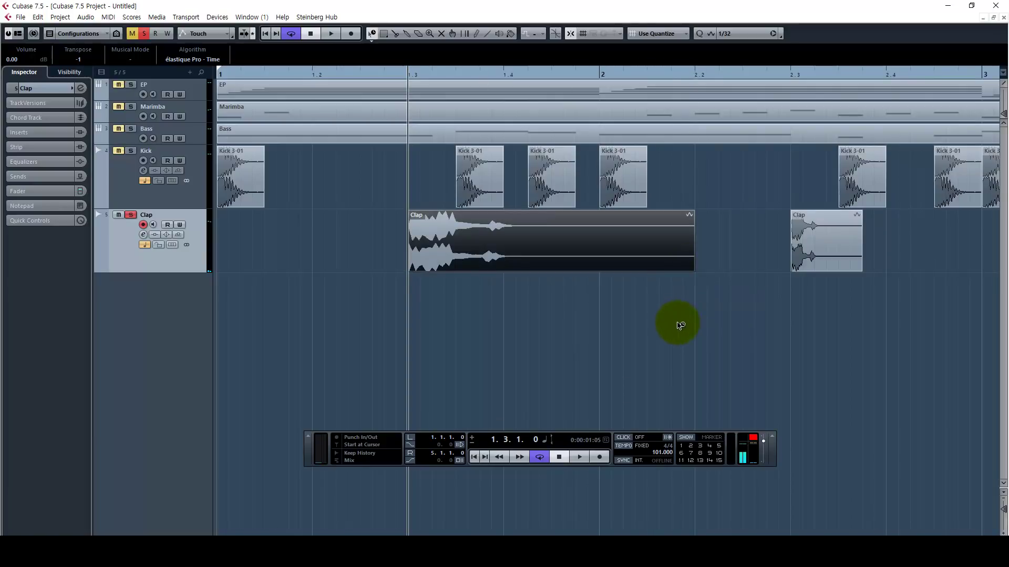
key("space")
key("space")
key("space")
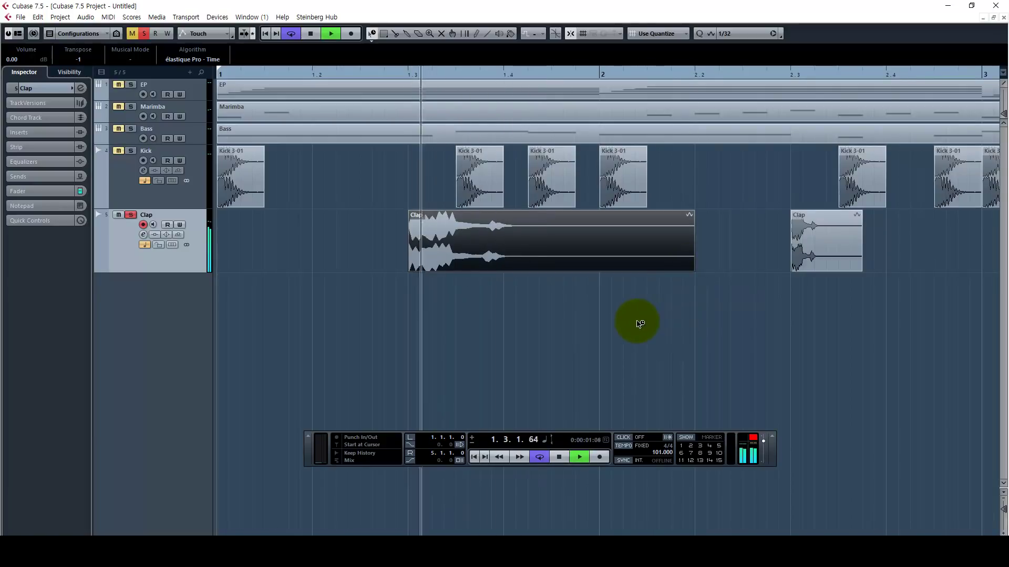
key("space")
key("ctrl+z")
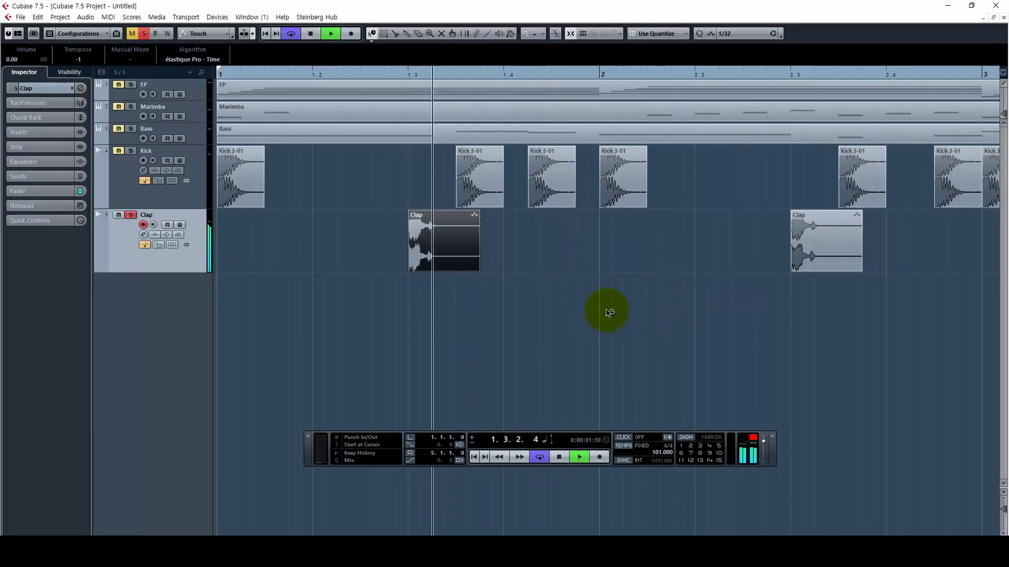
Step: Move the solo from the Clap track to the Kick track, and play the kick repeatedly from the start of bar 1
left_click(373, 272)
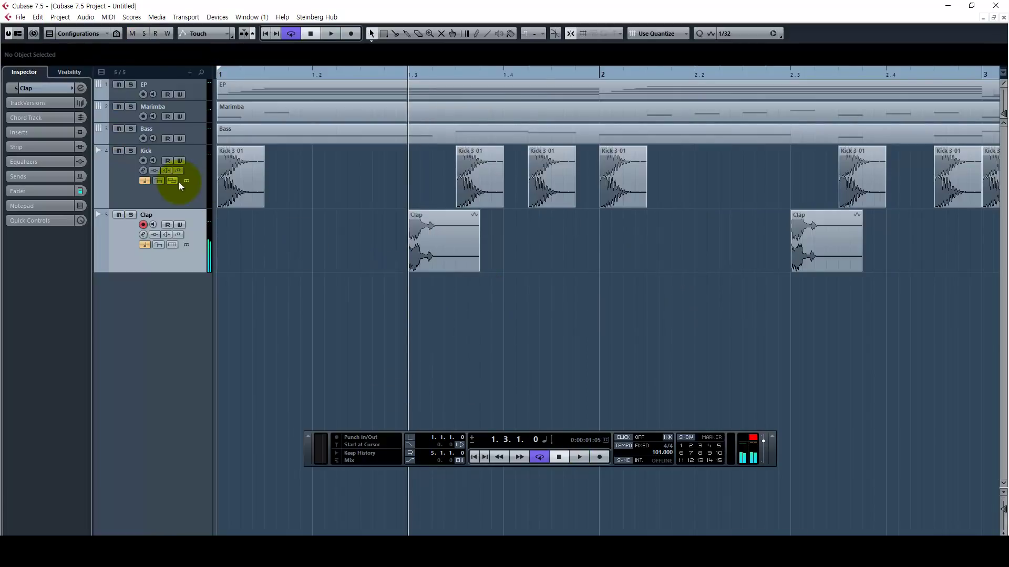
left_click(172, 181)
left_click(172, 181)
key("Home")
left_click(185, 228)
left_click(200, 192)
key("space")
key("space")
key("space")
key("space")
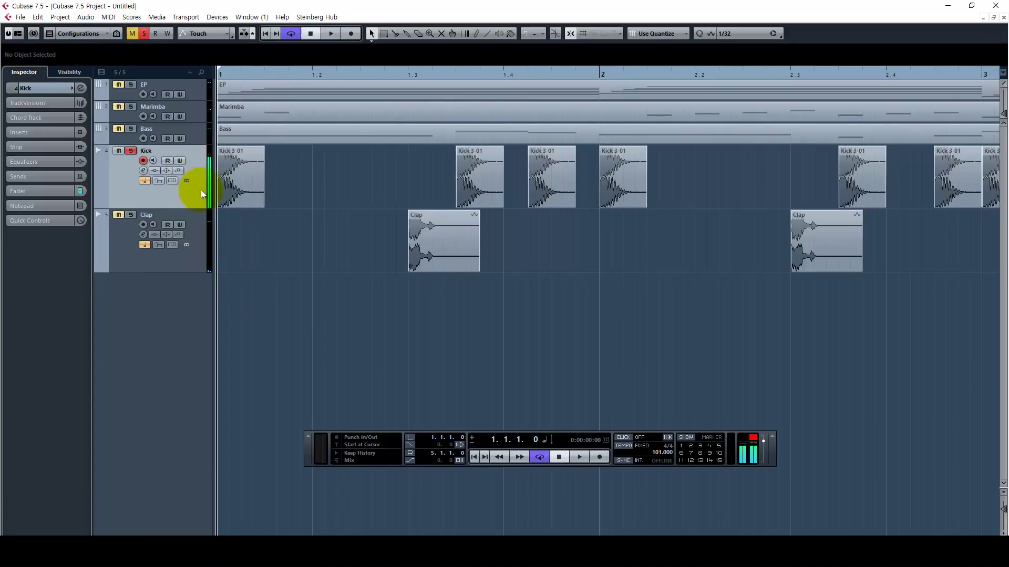
Step: Turn off the Kick solo and play the full four-bar loop from bar 1, muting the Marimba track during playback
key("s")
key("g")
key("g")
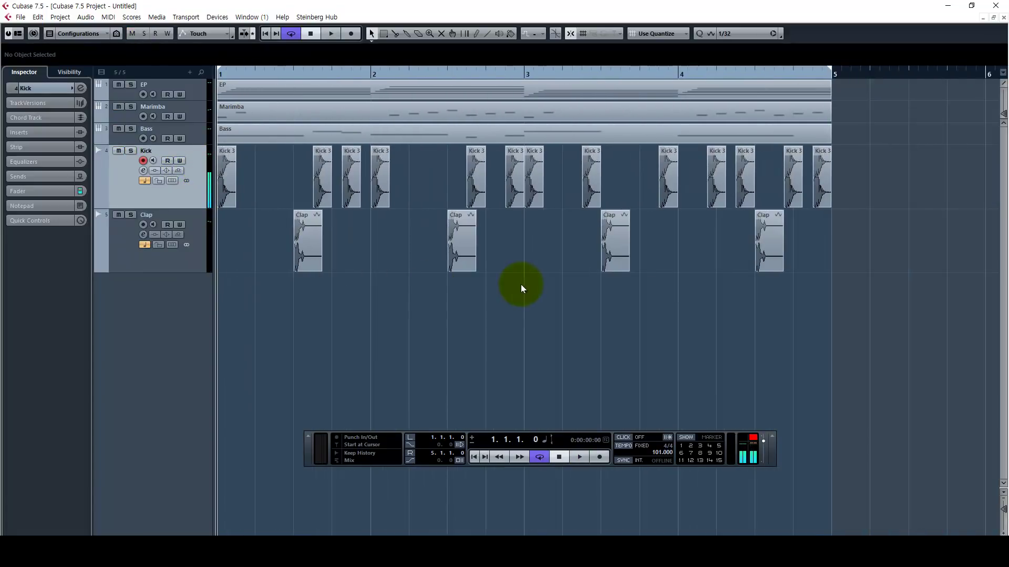
key("space")
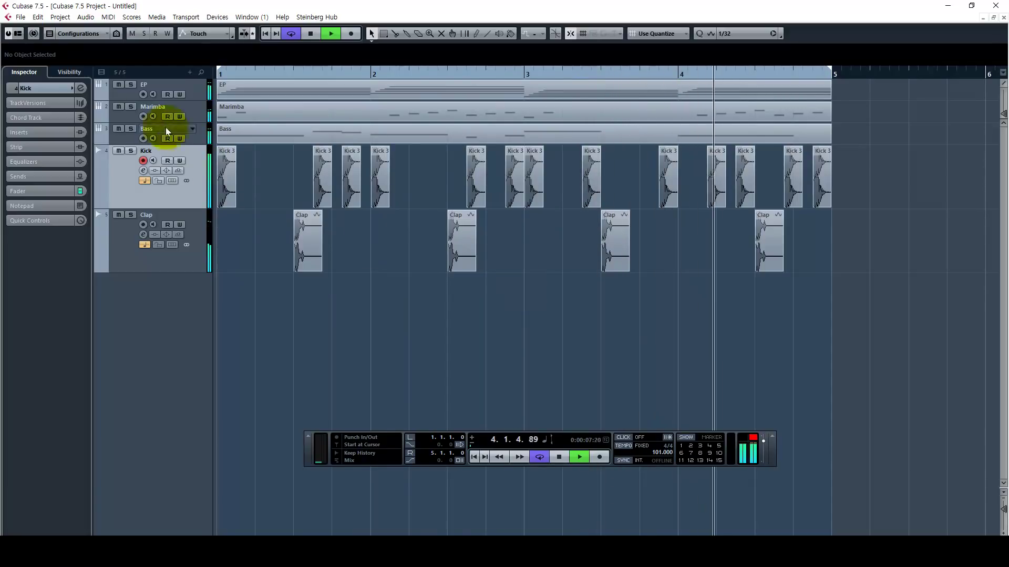
left_click(118, 106)
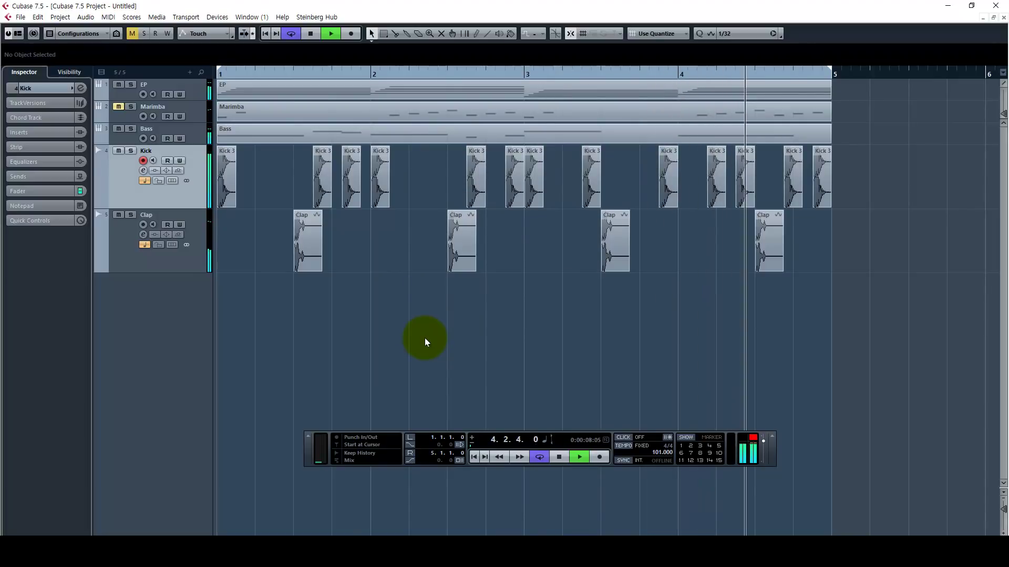
key("space")
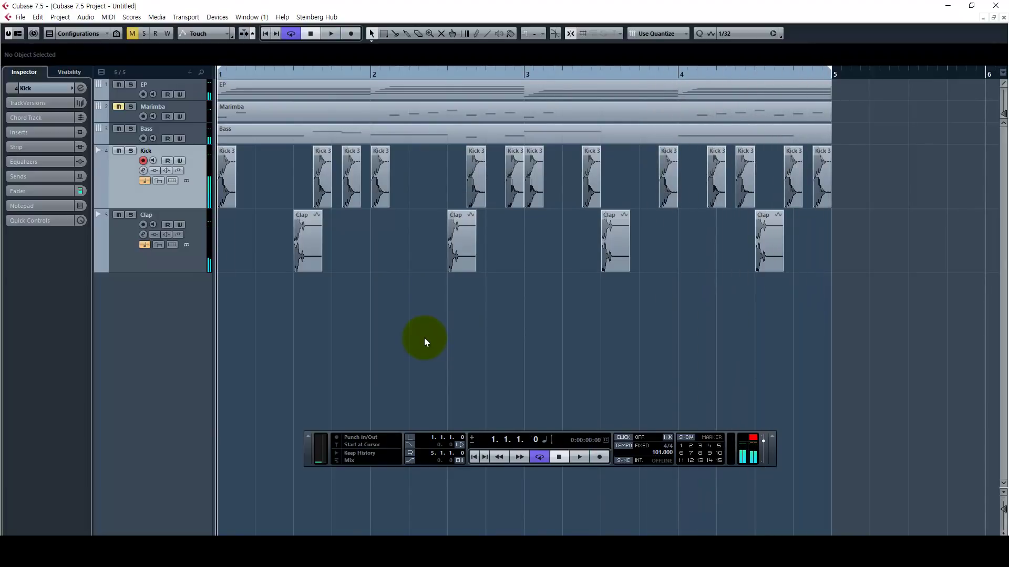